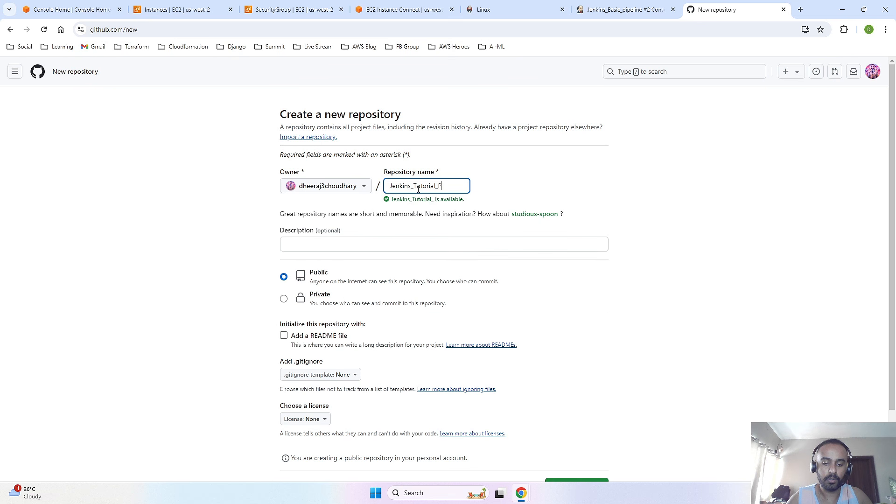
- Name the new repository Jenkins_Tutorial_Pipeline and create it as a public repository without a README, .gitignore or license
type("Pipeline")
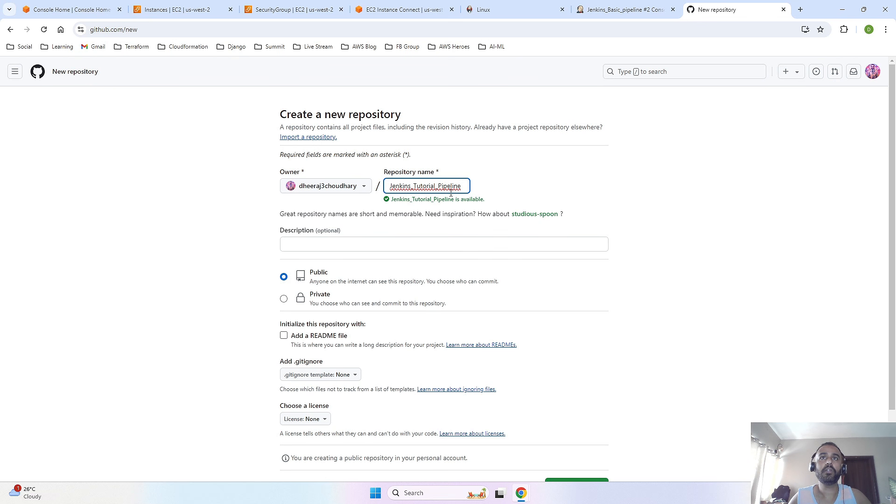
scroll(360, 263, "down", 1)
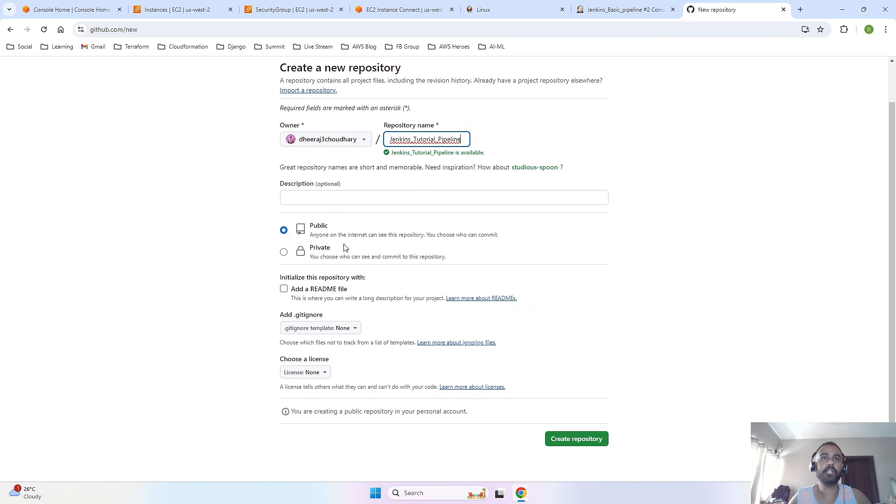
scroll(467, 365, "down", 1)
scroll(519, 346, "up", 2)
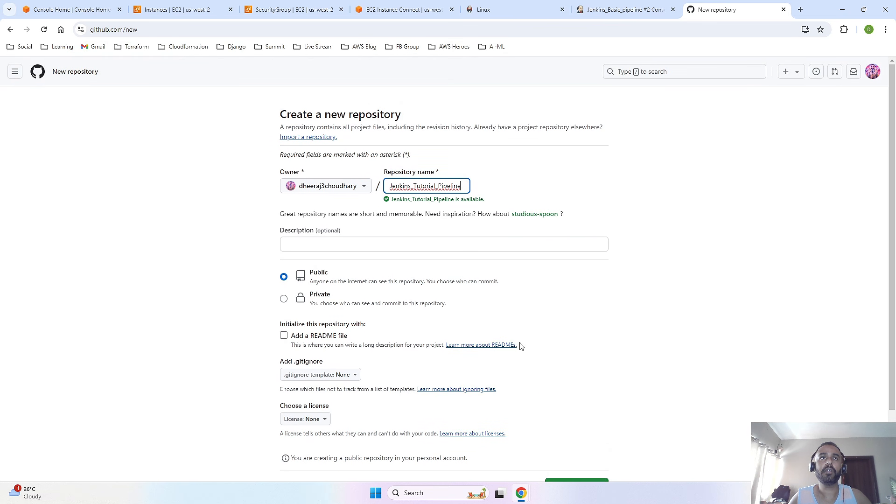
scroll(533, 345, "down", 2)
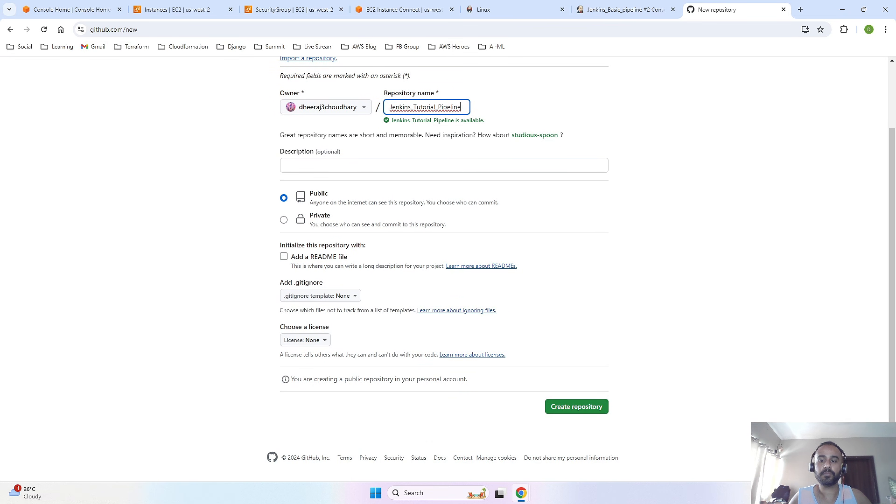
left_click(582, 410)
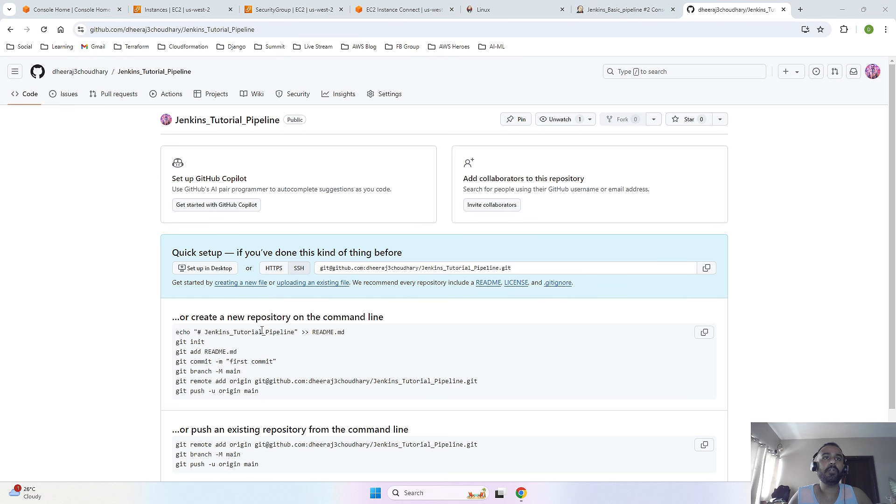
- Create a Readme.md file containing "### This is a readme file" and commit it to main with the default commit message
left_click(232, 283)
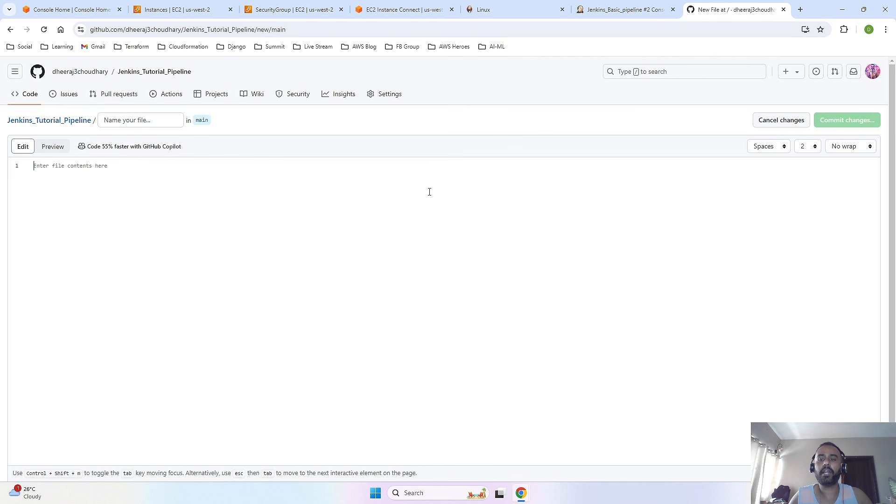
left_click(148, 122)
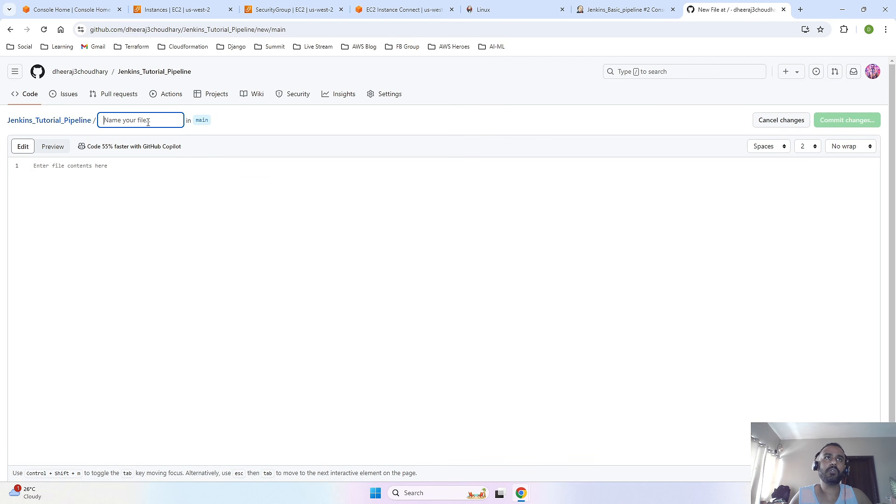
type("Readme")
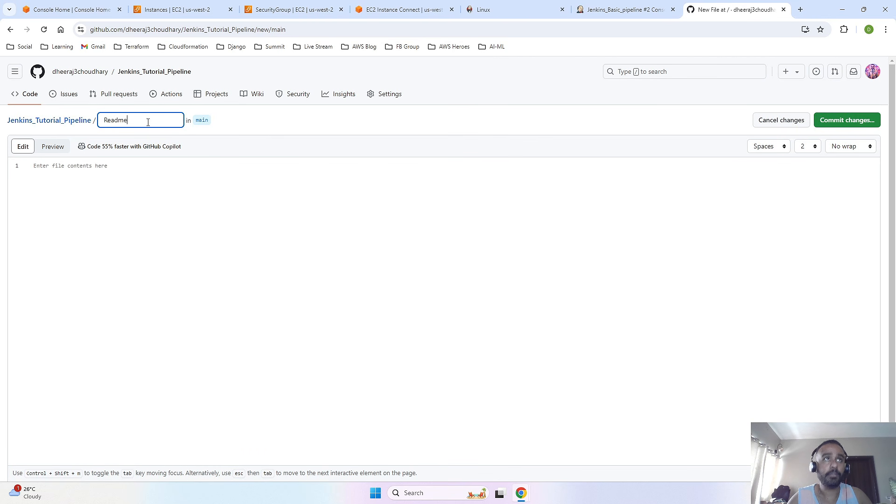
type(".m")
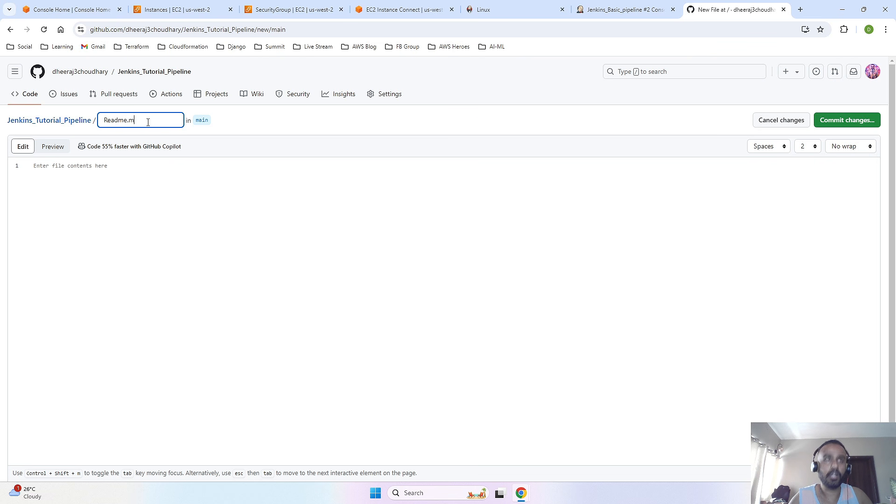
type("d")
left_click(98, 209)
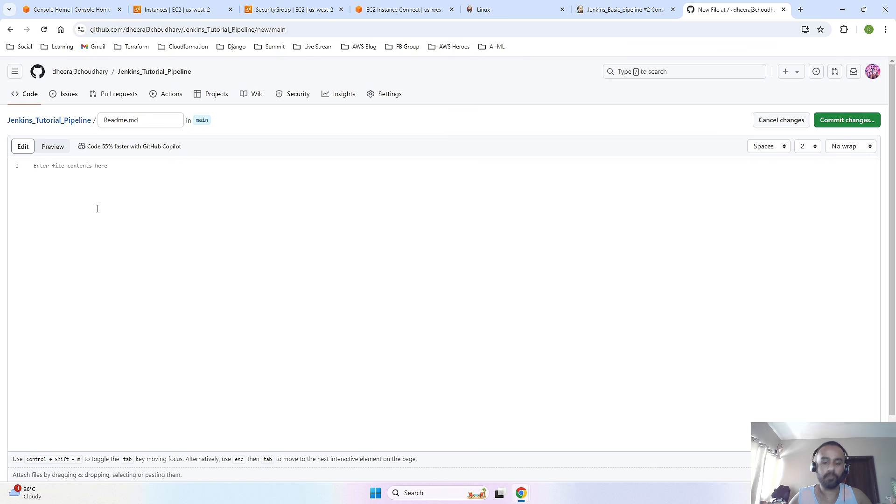
type("### This is a readme file")
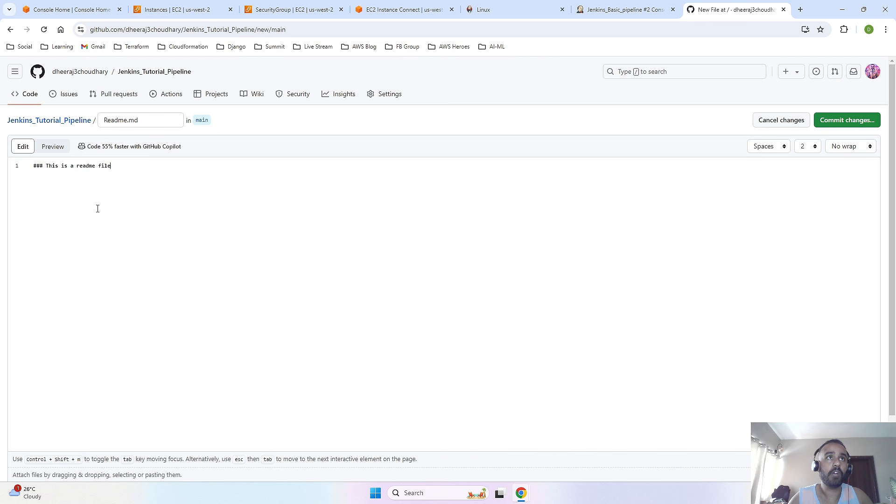
left_click(842, 121)
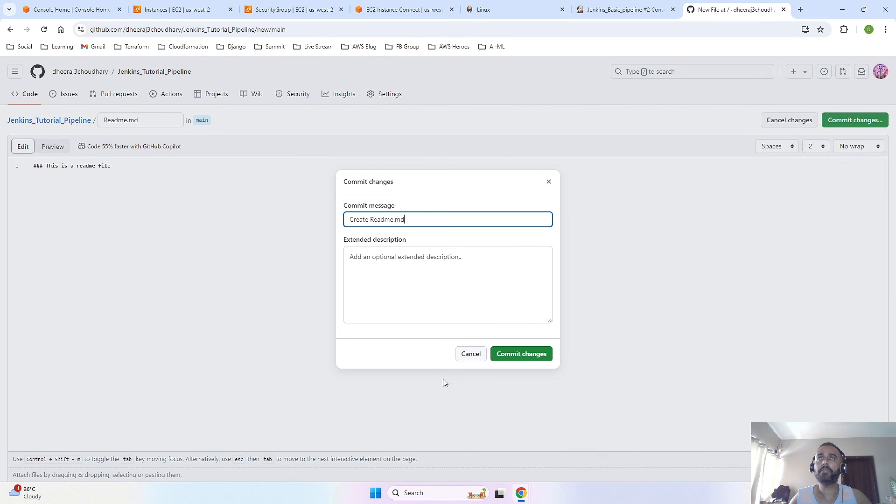
left_click(526, 355)
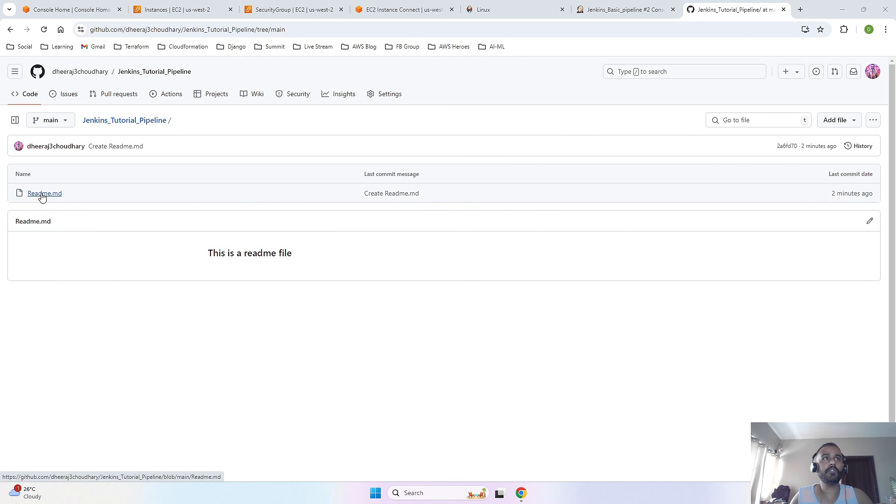
- Switch to Jenkins and create a new Freestyle project named GithubIntegration
left_click(624, 10)
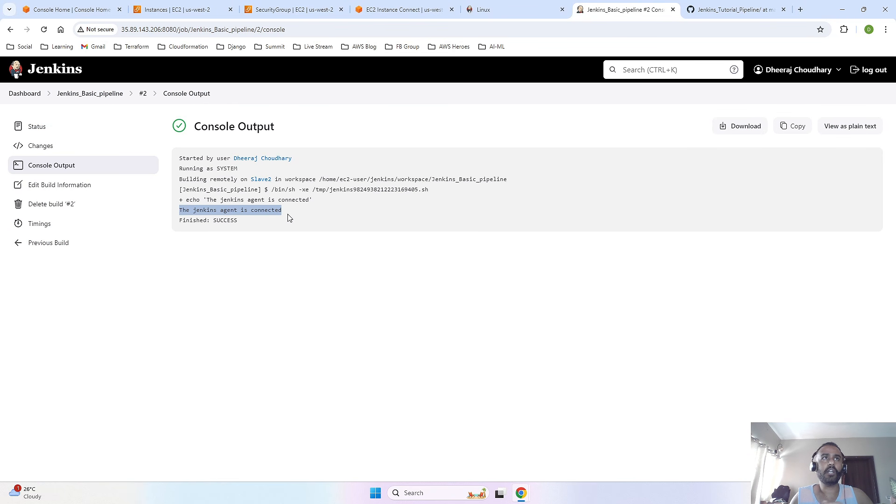
left_click(28, 95)
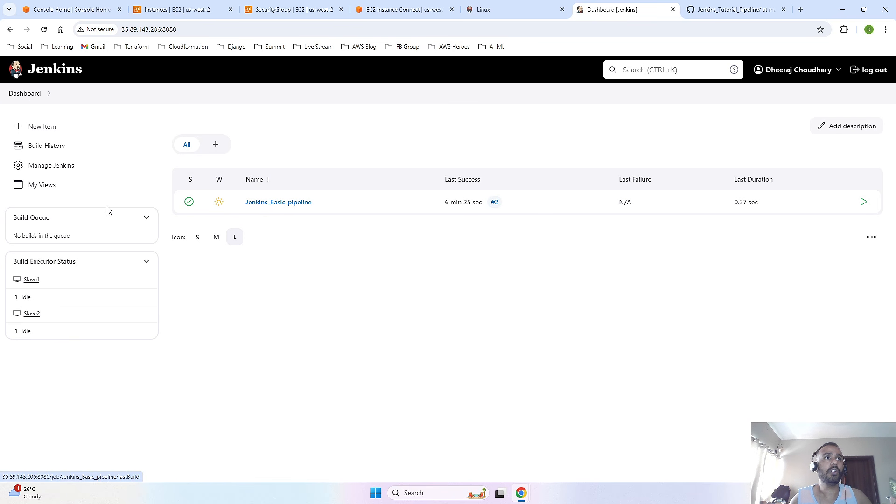
left_click(46, 130)
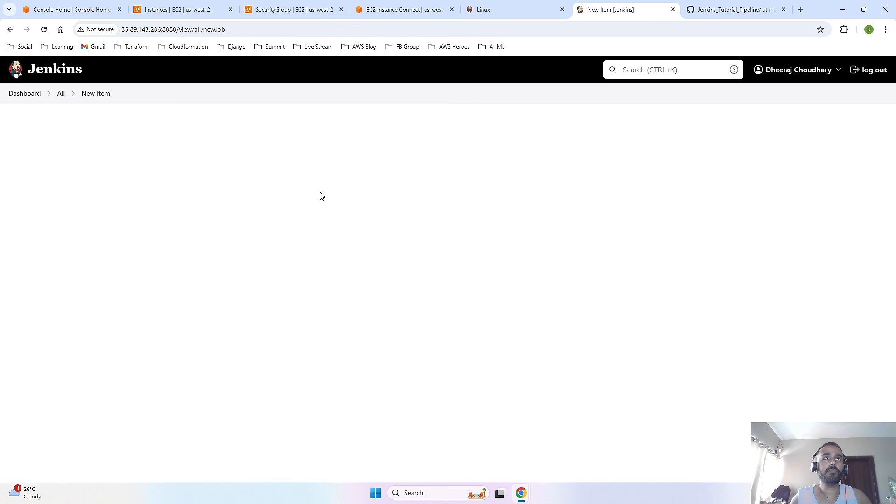
type("GithubIntegration")
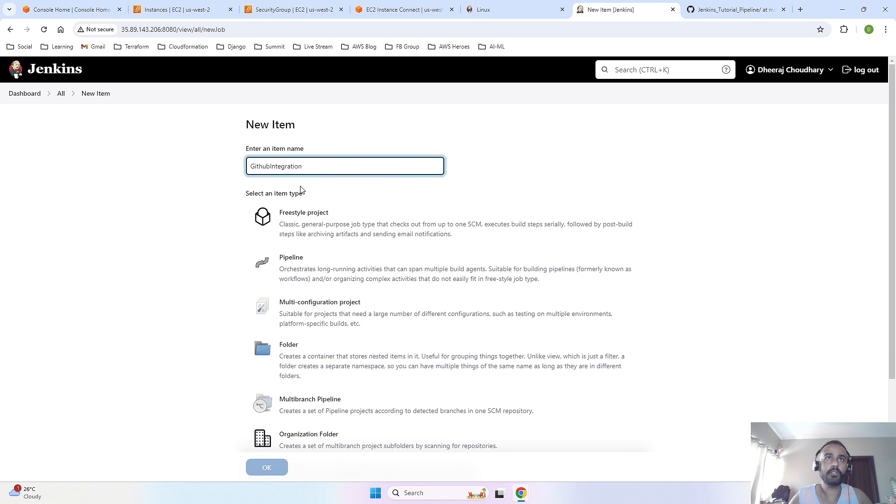
left_click(327, 229)
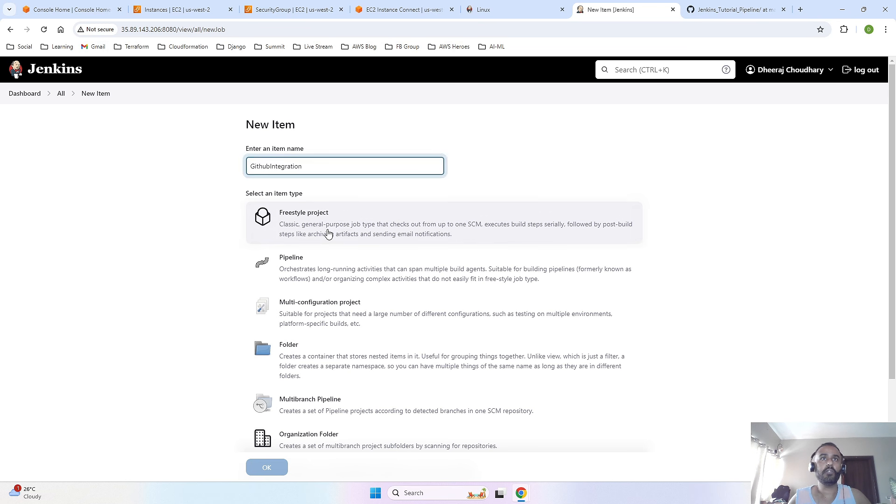
left_click(267, 468)
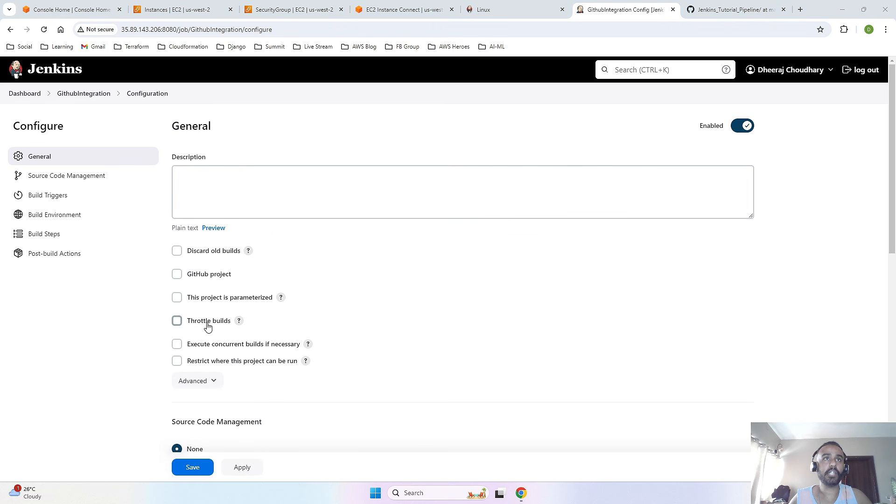
- Mark the job as a GitHub project and set its project URL to the HTTPS clone URL copied from the Jenkins_Tutorial_Pipeline repository on GitHub
left_click(177, 275)
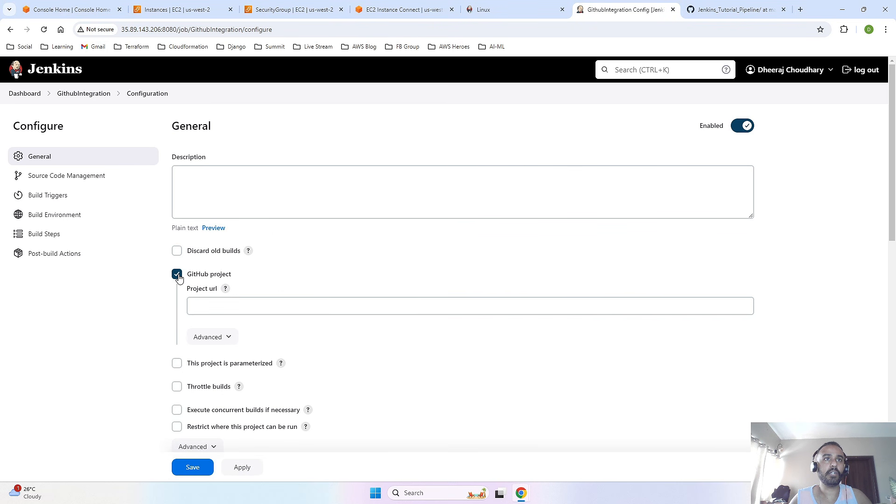
left_click(260, 310)
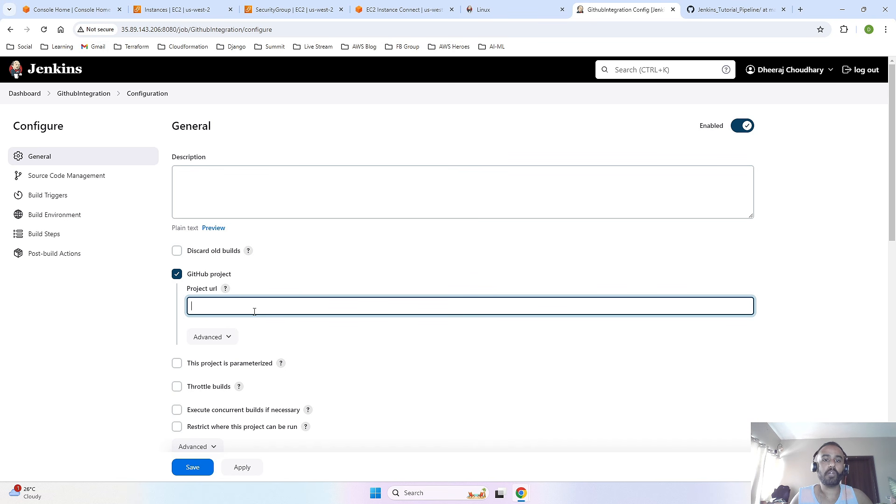
left_click(737, 9)
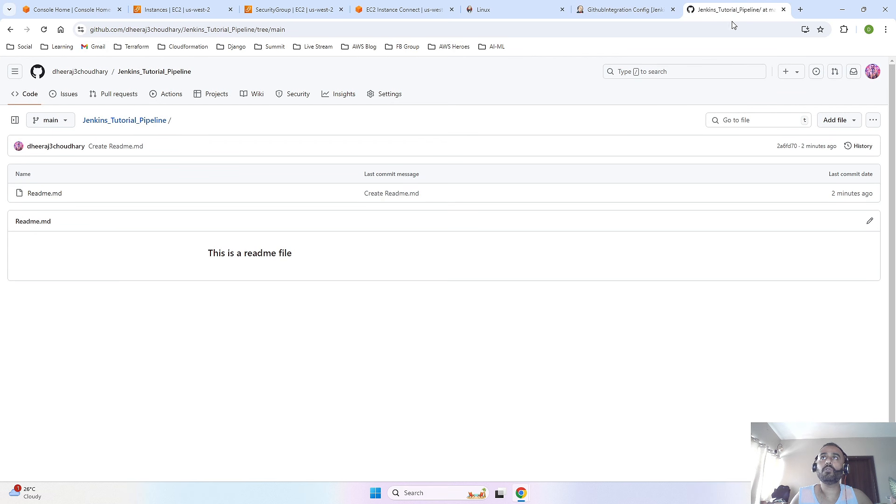
left_click(117, 122)
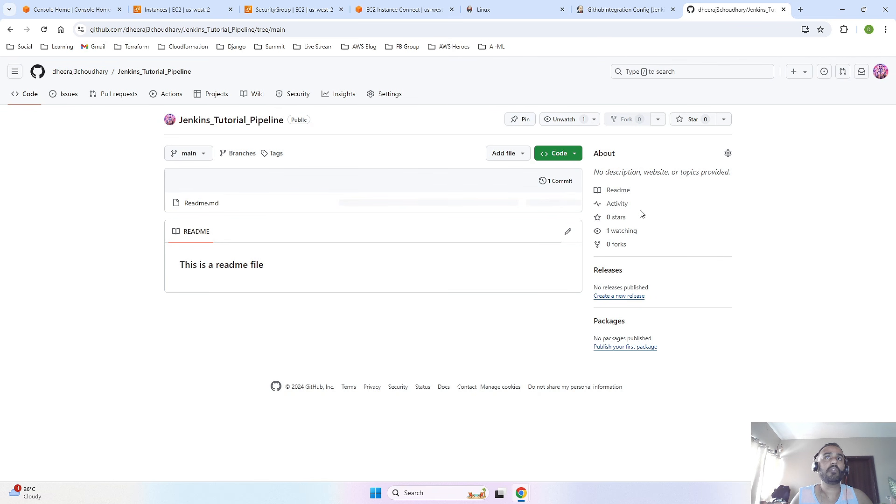
left_click(575, 156)
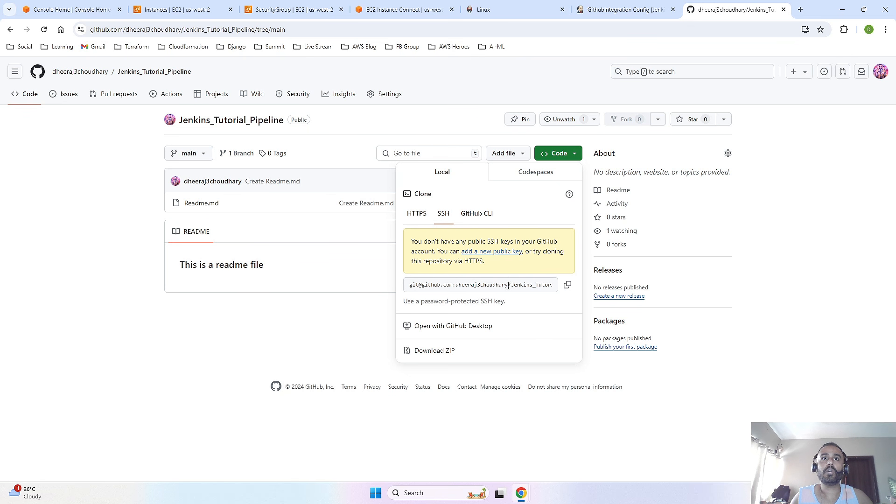
left_click(415, 214)
left_click(567, 238)
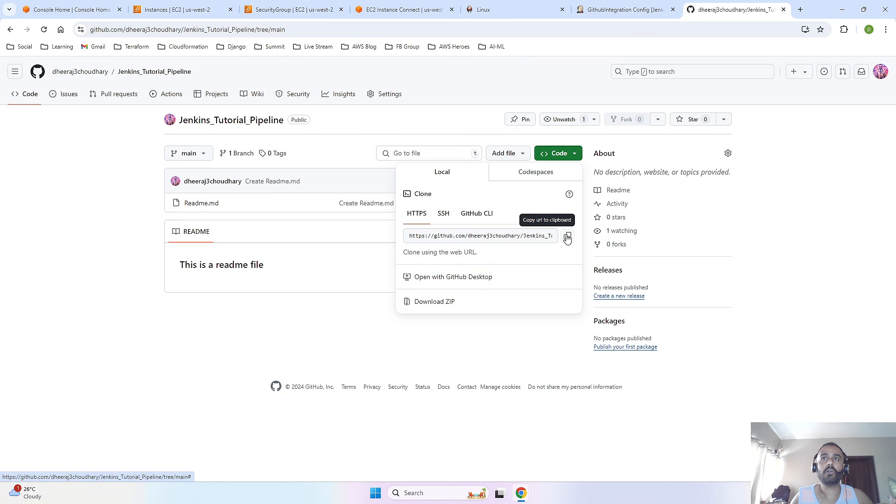
left_click(626, 9)
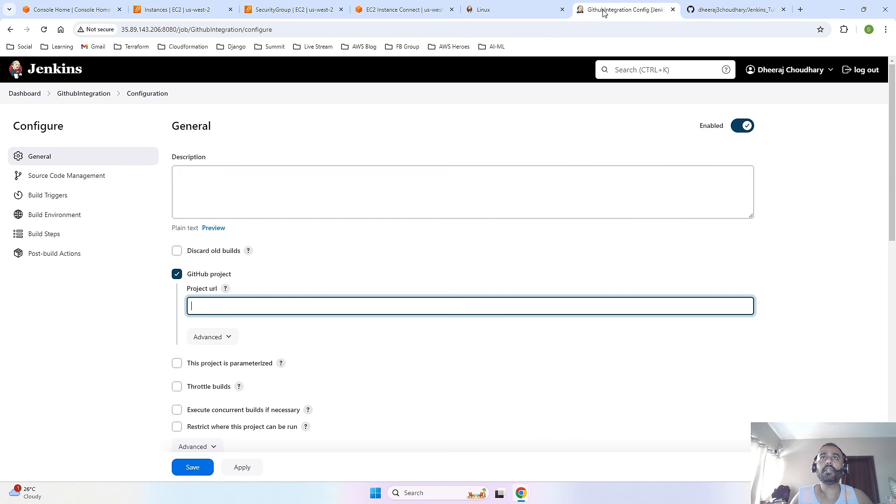
key("ctrl+v")
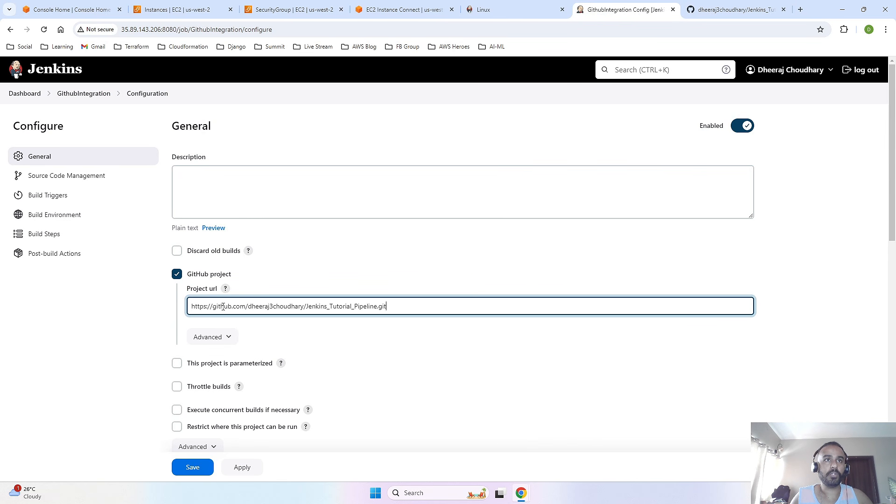
- Restrict where the project can run, using the label expression Slave1
scroll(418, 326, "down", 2)
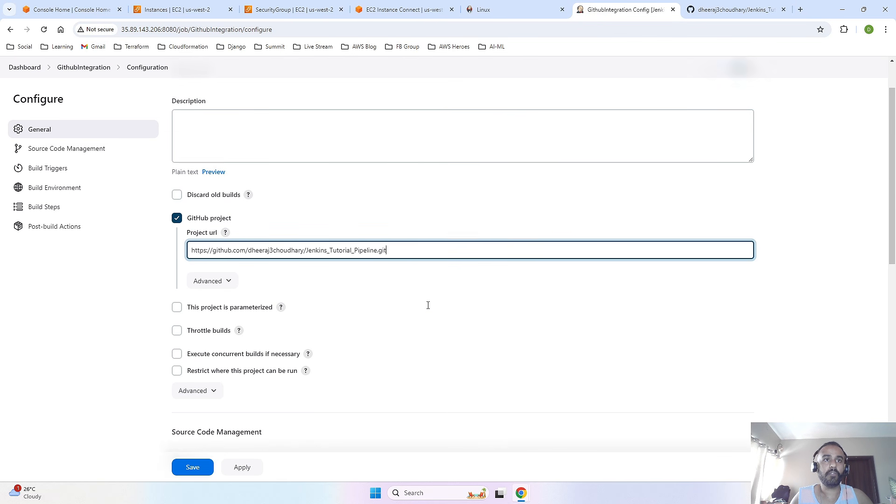
left_click(177, 333)
left_click(221, 365)
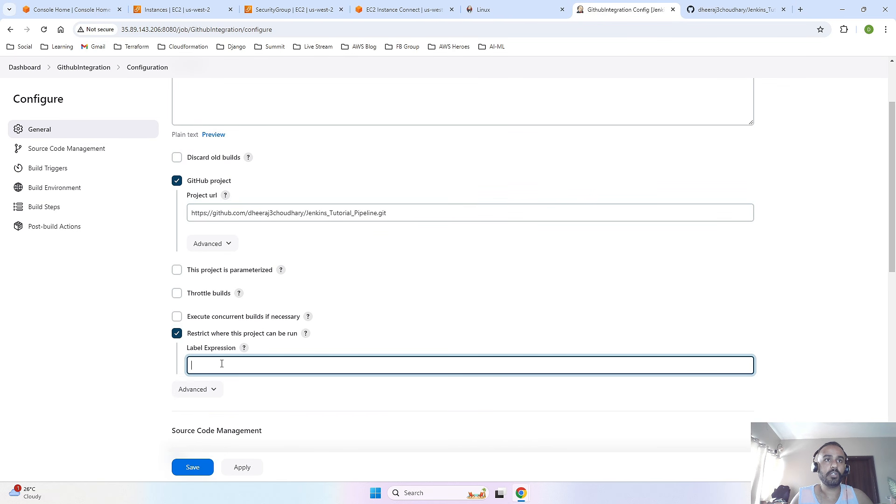
type("Slave")
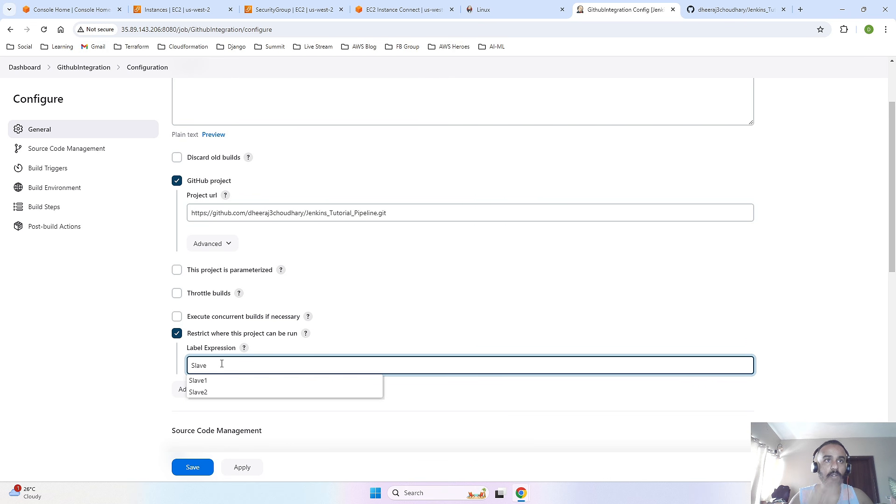
left_click(253, 381)
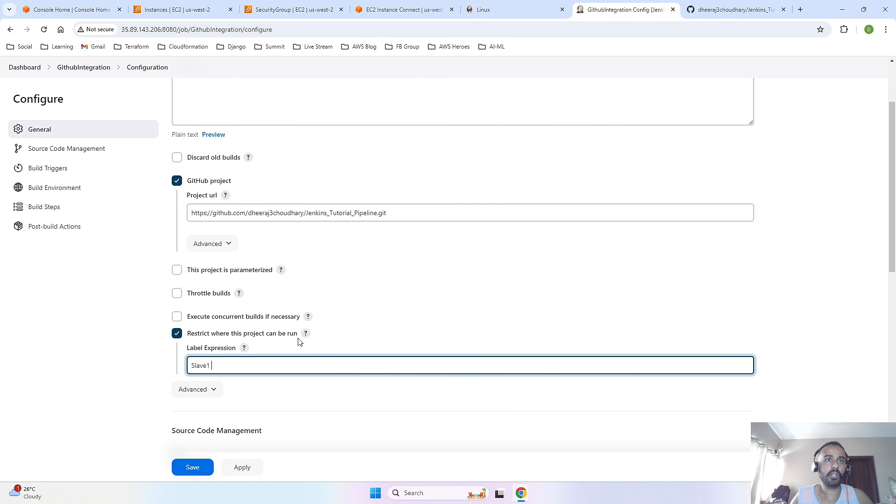
- Set source code management to Git and paste the Jenkins_Tutorial_Pipeline HTTPS clone URL as the repository URL
scroll(301, 322, "down", 2)
scroll(308, 323, "down", 1)
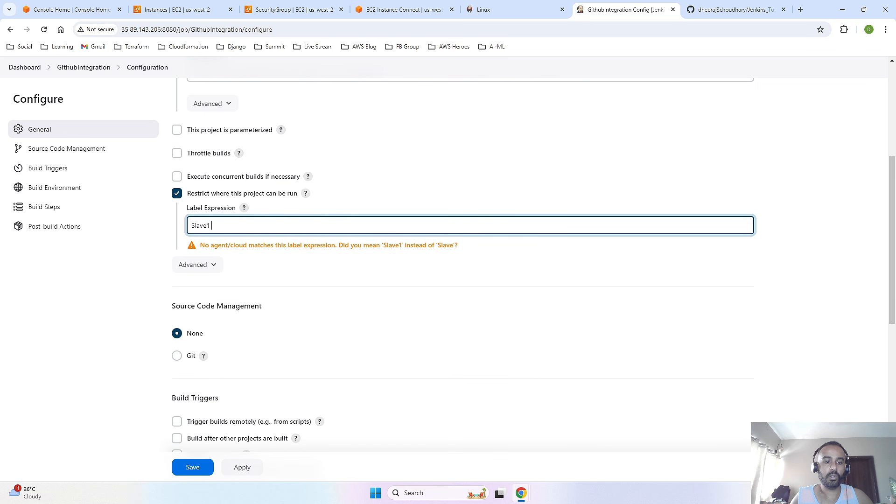
scroll(219, 359, "down", 2)
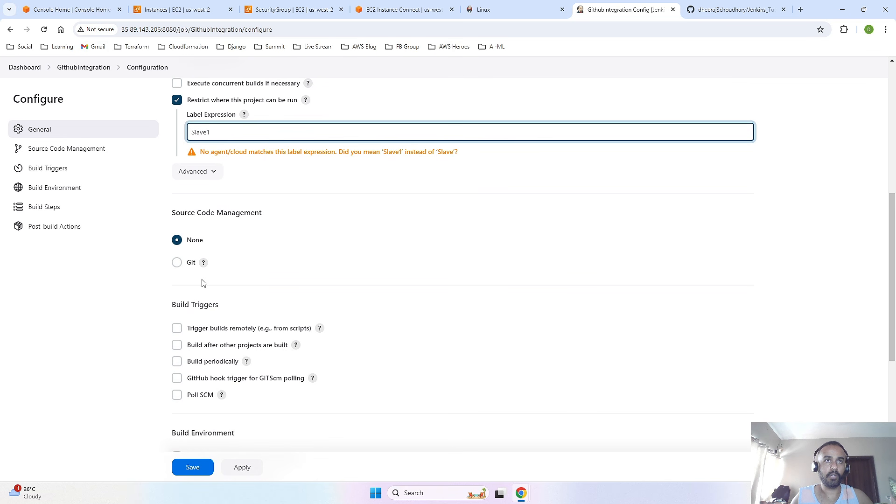
left_click(176, 263)
left_click(236, 328)
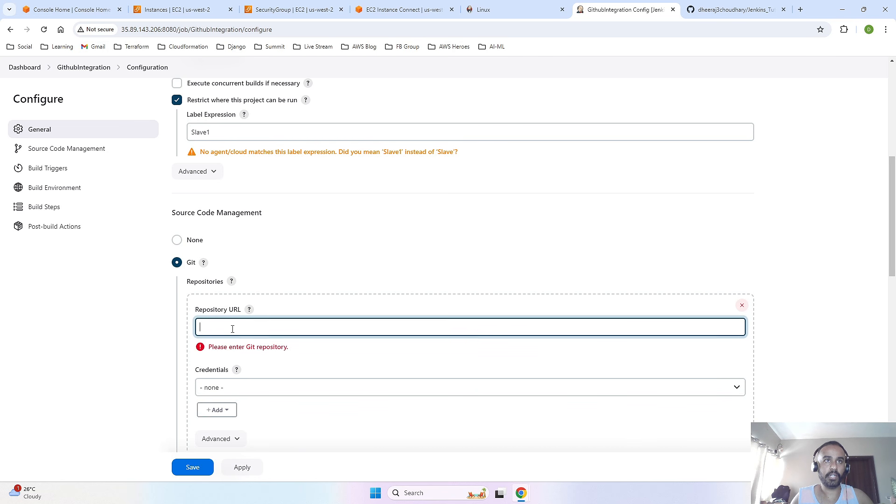
key("ctrl+v")
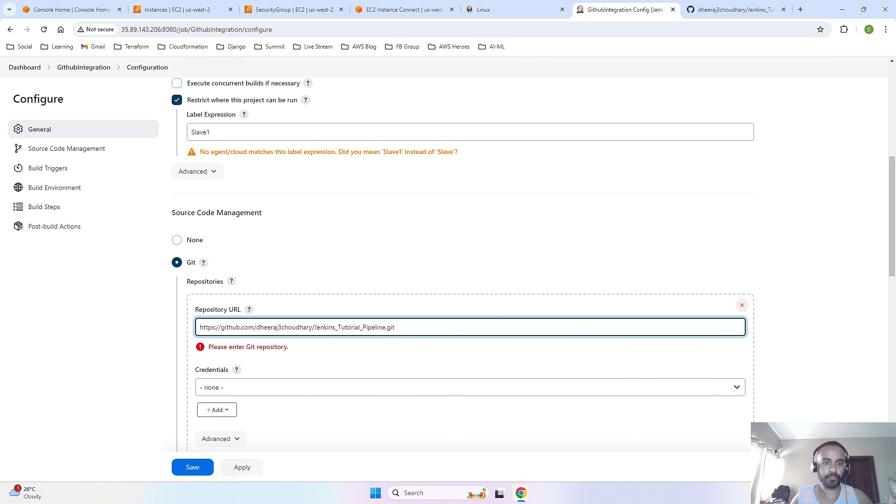
- Check the Jenkins_Tutorial_Pipeline repository's branch name on GitHub and set the Jenkins job's branch specifier to */main
scroll(341, 300, "down", 2)
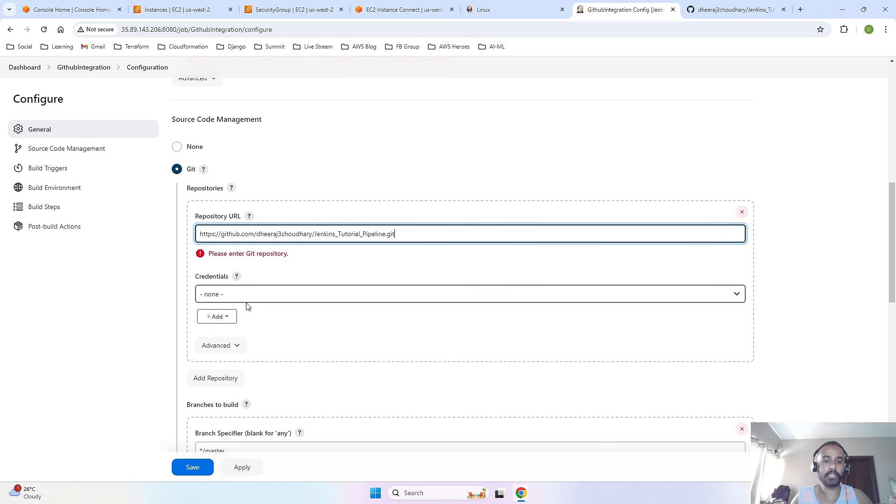
scroll(370, 319, "down", 3)
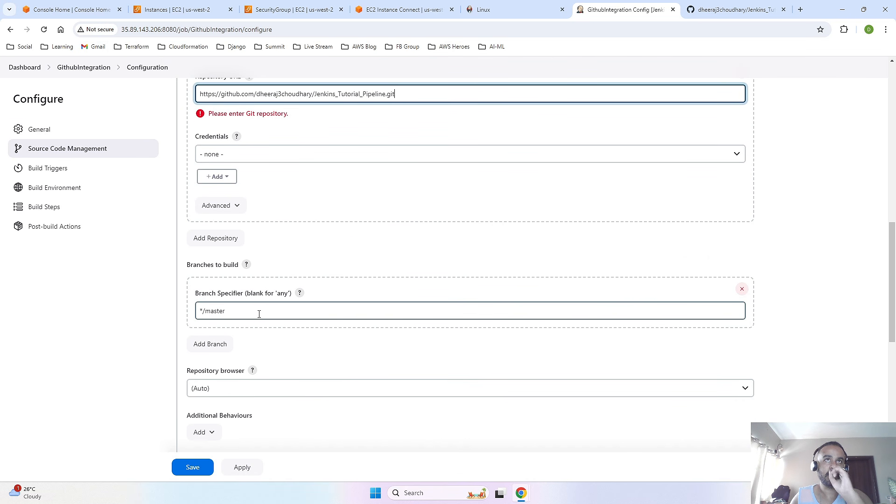
left_click(715, 13)
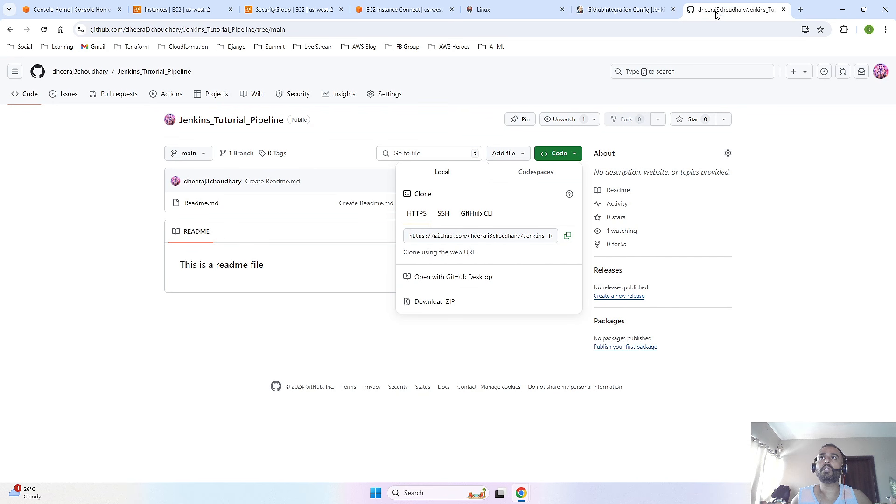
left_click(244, 236)
left_click(200, 154)
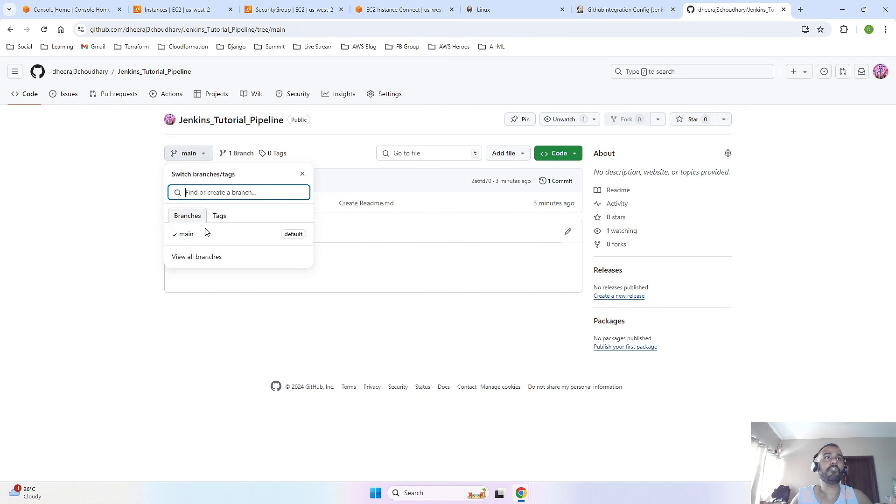
left_click(625, 9)
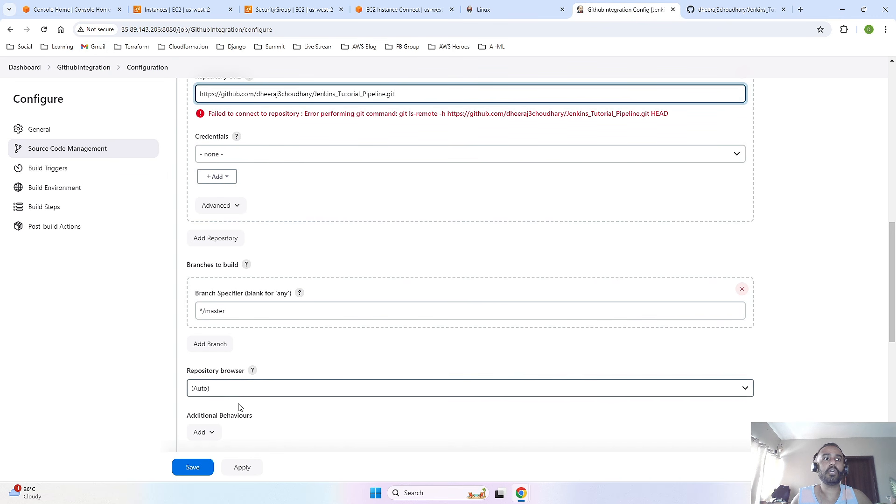
left_click(283, 317)
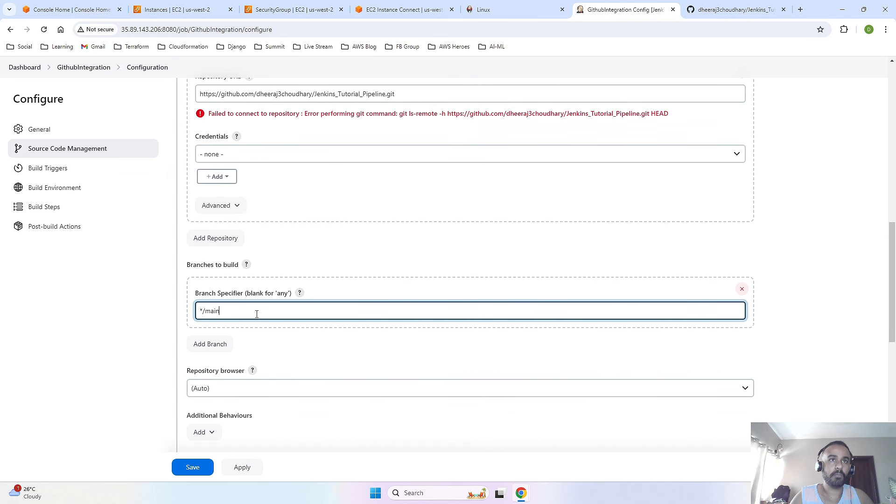
- Save the GithubIntegration job configuration and start a build of the job
scroll(280, 308, "down", 2)
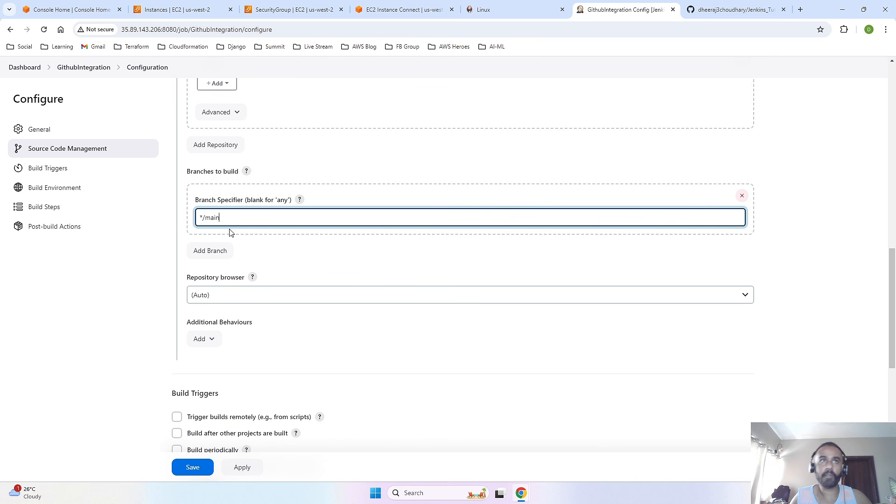
scroll(399, 214, "down", 2)
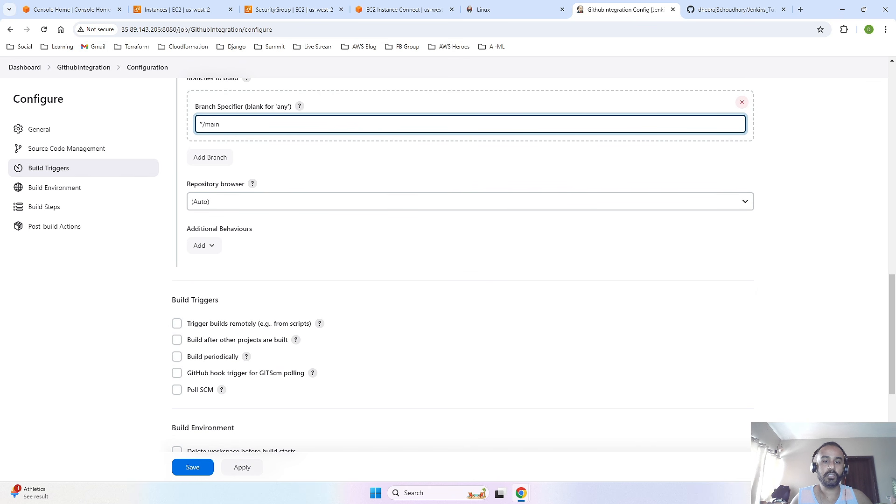
left_click(194, 469)
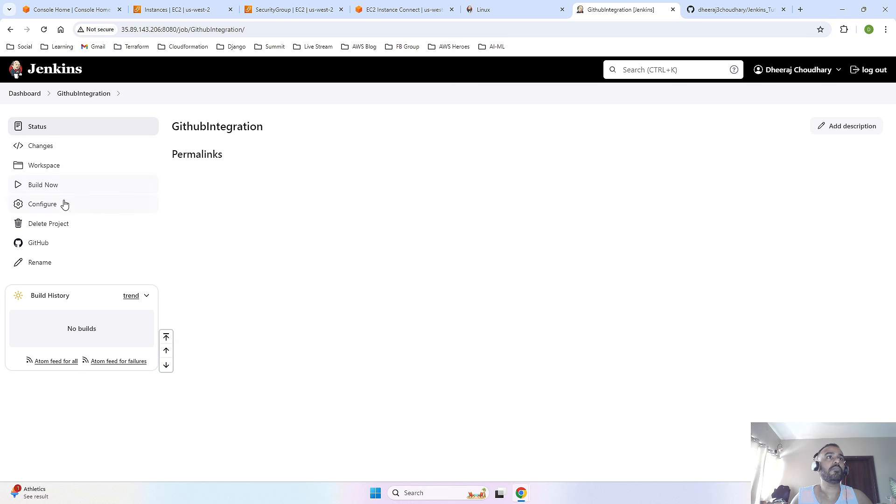
left_click(20, 187)
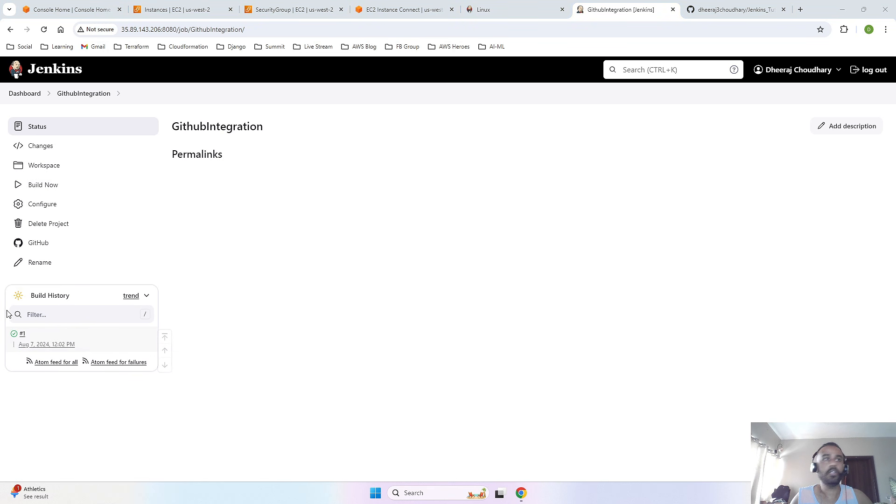
- Open the console output of build #1 and examine the agent, workspace path and cloned repository URL
left_click(35, 336)
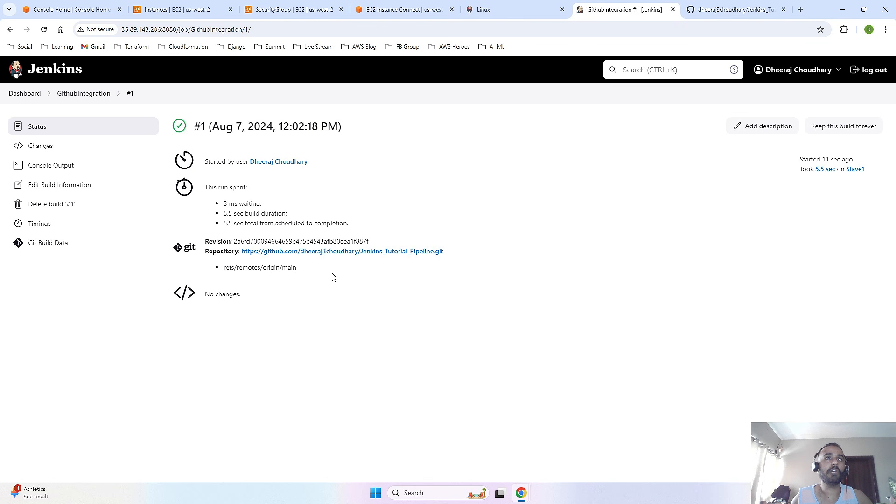
left_click(71, 167)
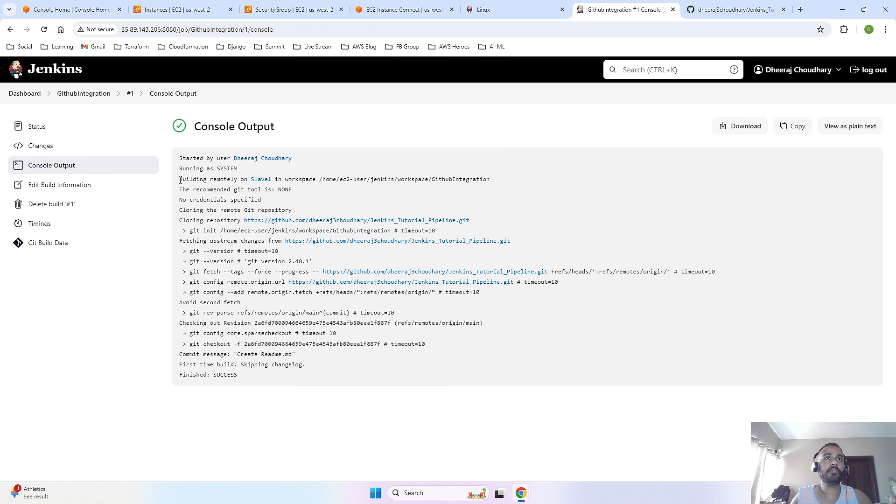
left_click_drag(192, 181, 487, 181)
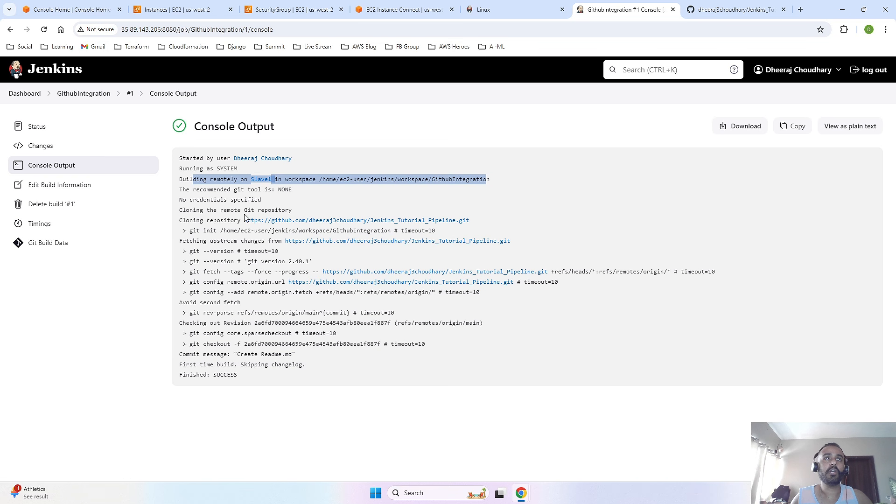
left_click(293, 202)
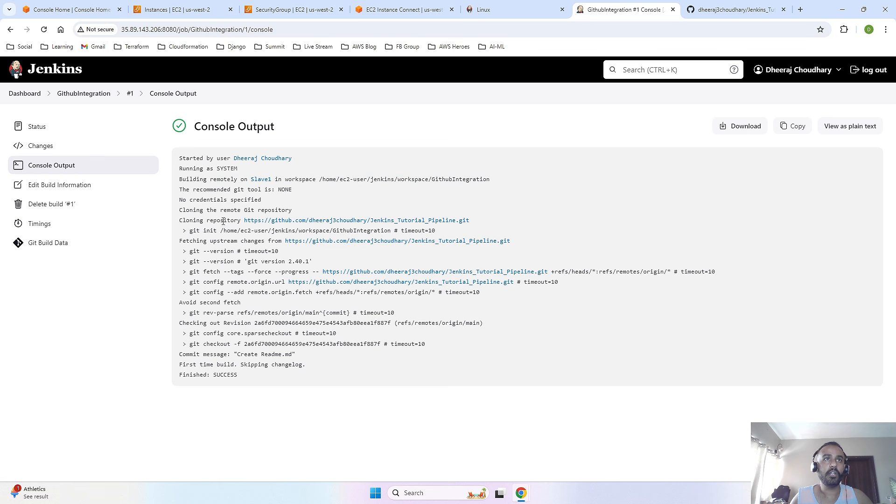
left_click_drag(470, 220, 244, 220)
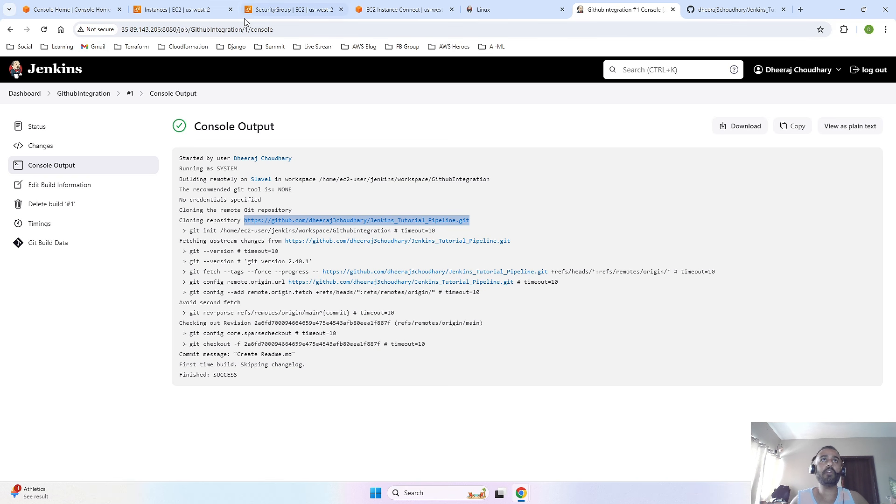
- Switch to the AWS EC2 console and connect to the Jenkins-Slave1 instance using EC2 Instance Connect as ec2-user
left_click(189, 9)
left_click(137, 162)
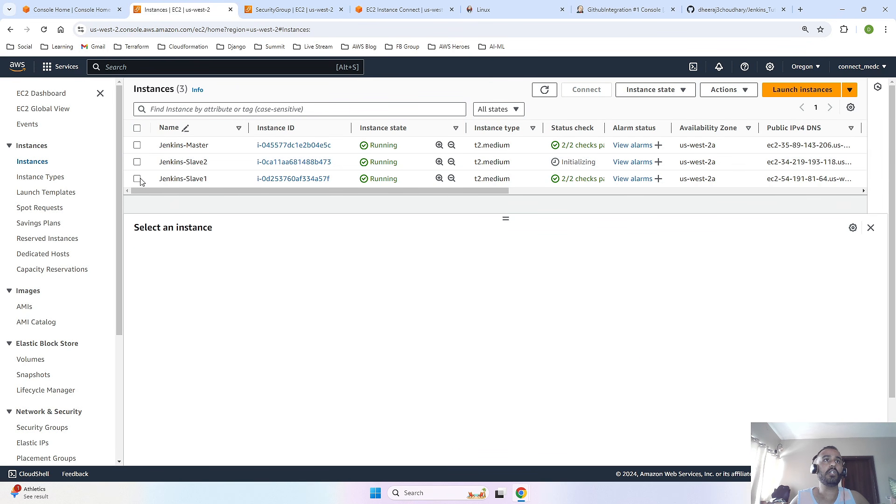
left_click(137, 179)
left_click(601, 87)
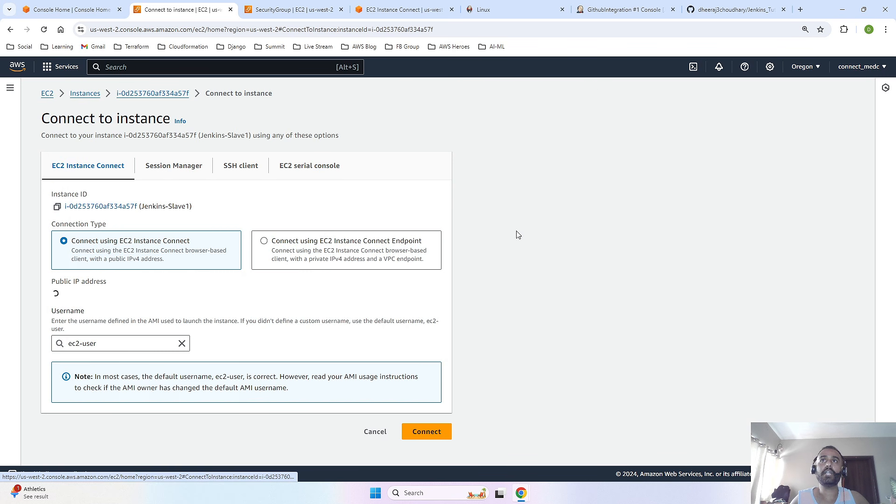
scroll(341, 299, "down", 2)
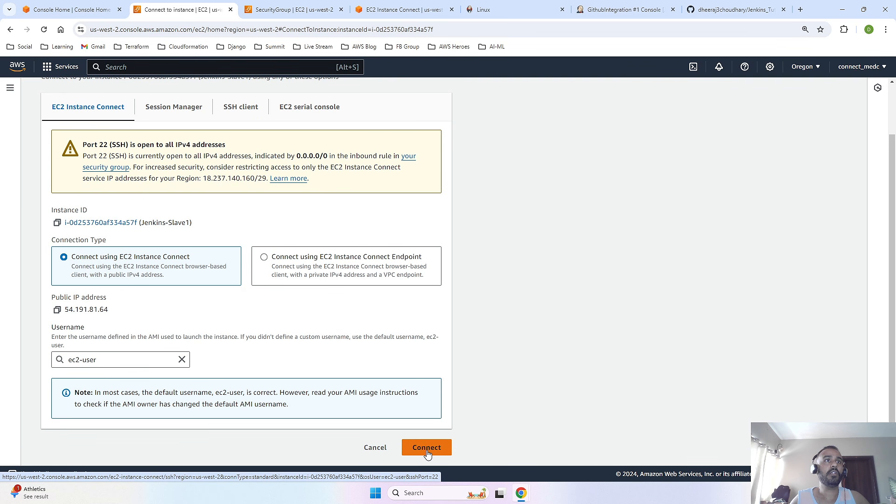
left_click(427, 449)
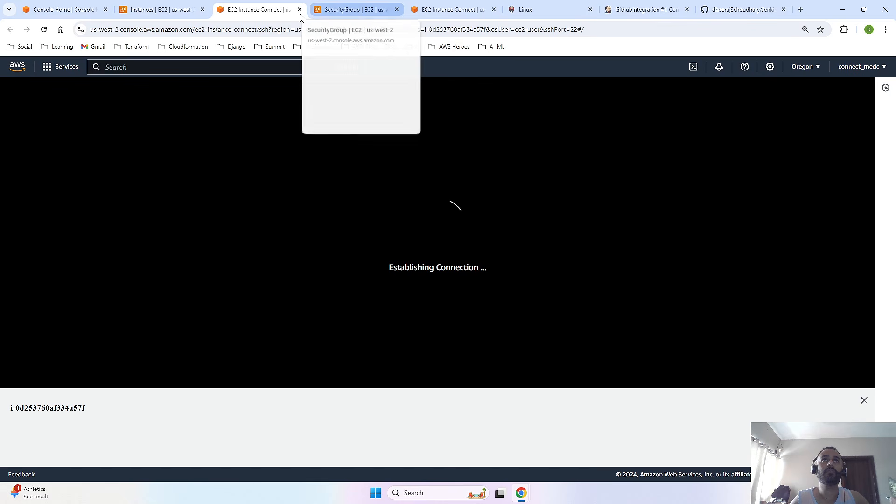
- Close the older EC2 Instance Connect browser tab and return to the Jenkins-Slave1 terminal
left_click(367, 11)
left_click(481, 11)
left_click(496, 12)
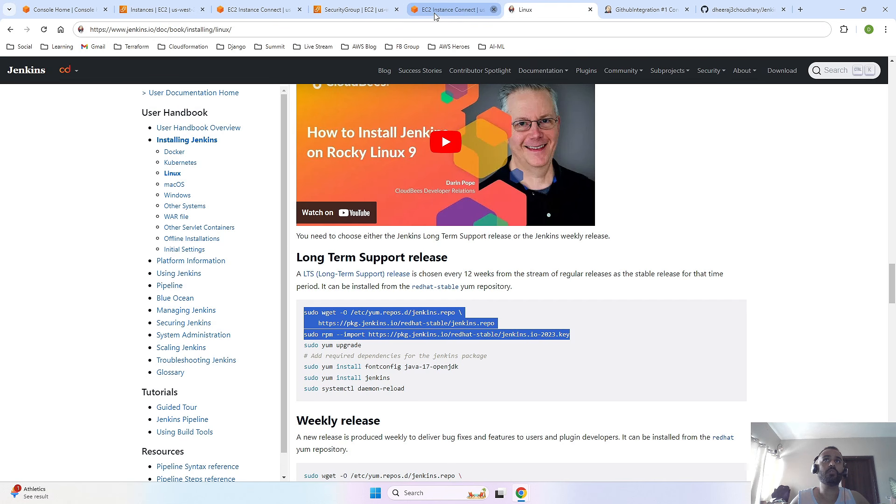
left_click(259, 10)
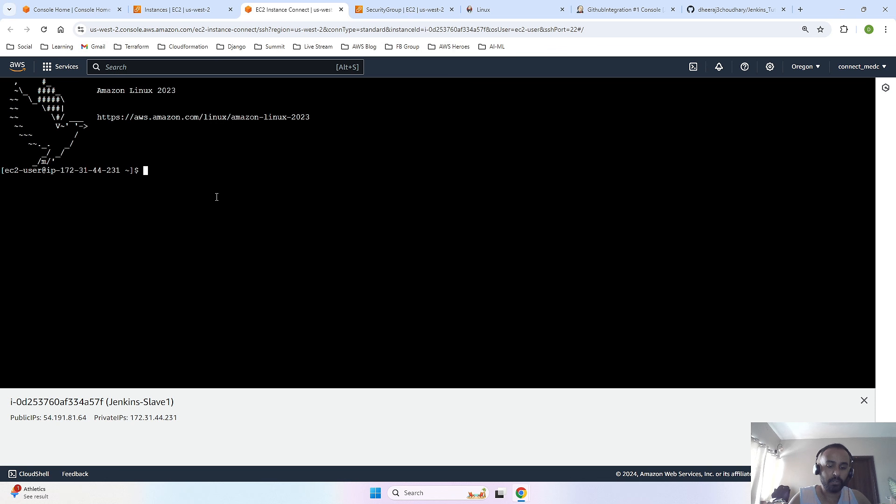
- Switch to the root user with sudo su and print the working directory with pwd
type("sudo su")
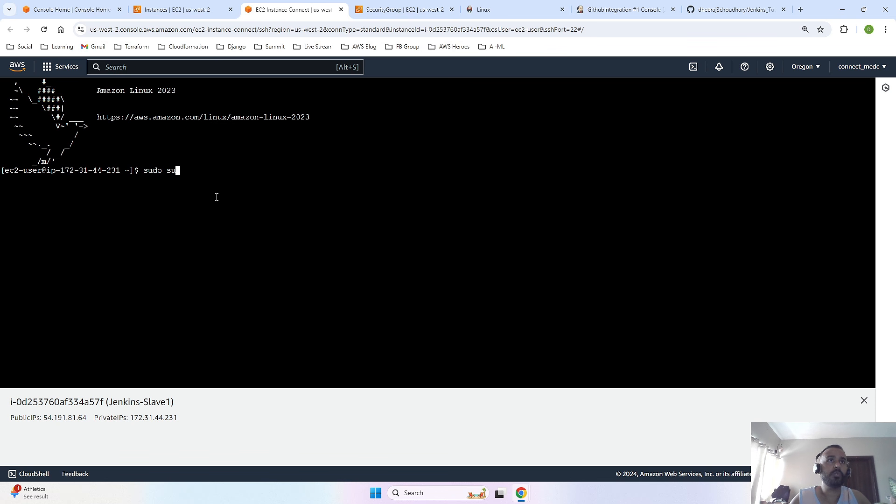
key("Return")
type("pwd")
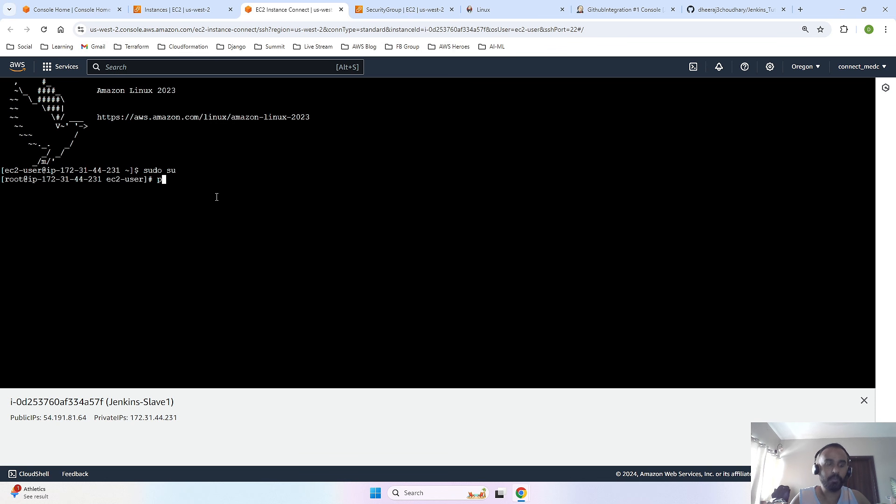
key("Return")
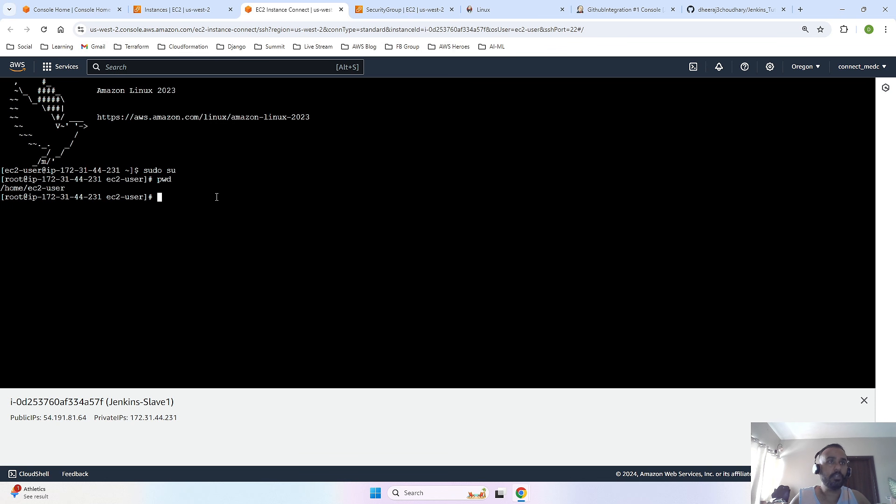
- Change into the jenkins directory and list its contents with ls -lrt
type("cd jen")
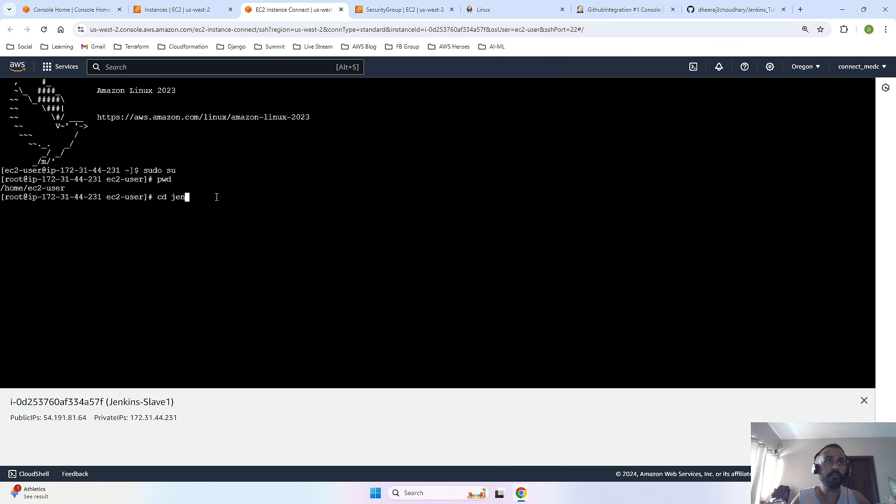
key("Tab")
key("Return")
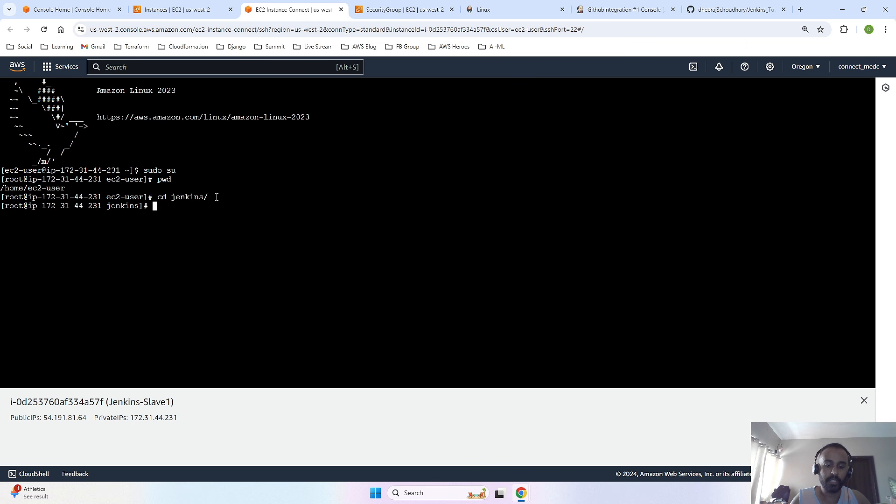
type("ls ")
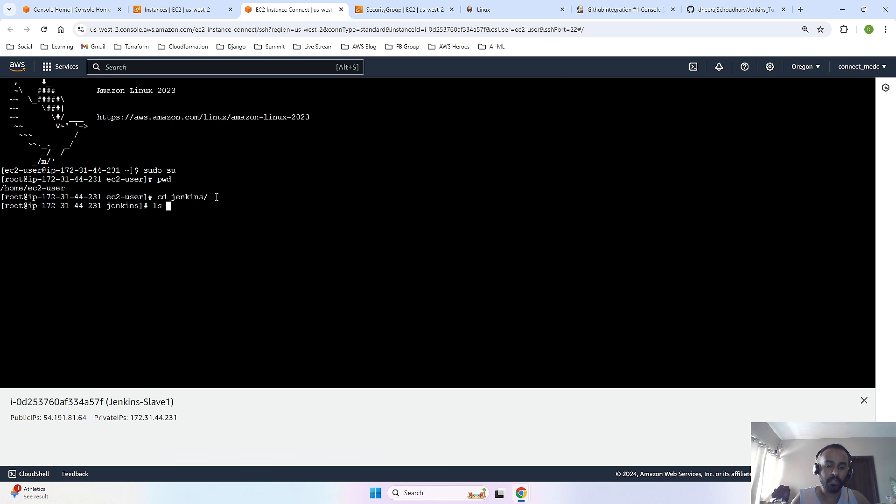
type("-lrt")
key("Return")
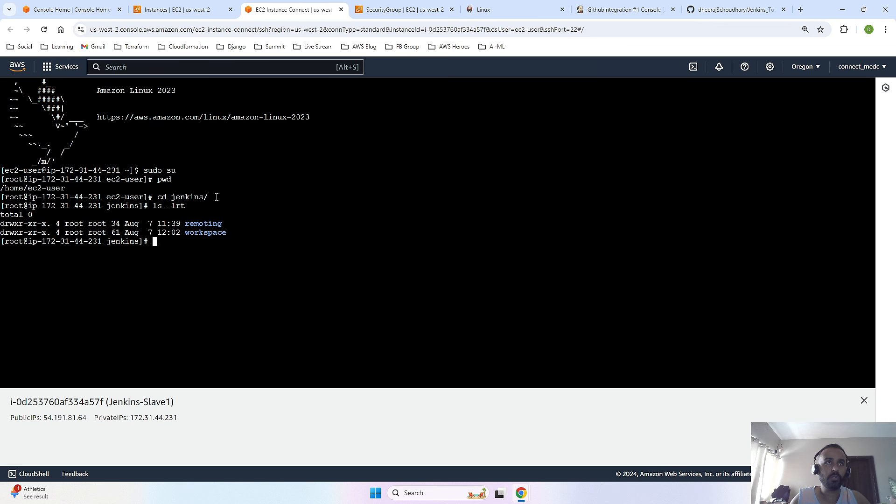
- List the workspace directory with ls -lrt workspace/ and highlight the Jenkins_Basic_pipeline folder in the listing
key("Up")
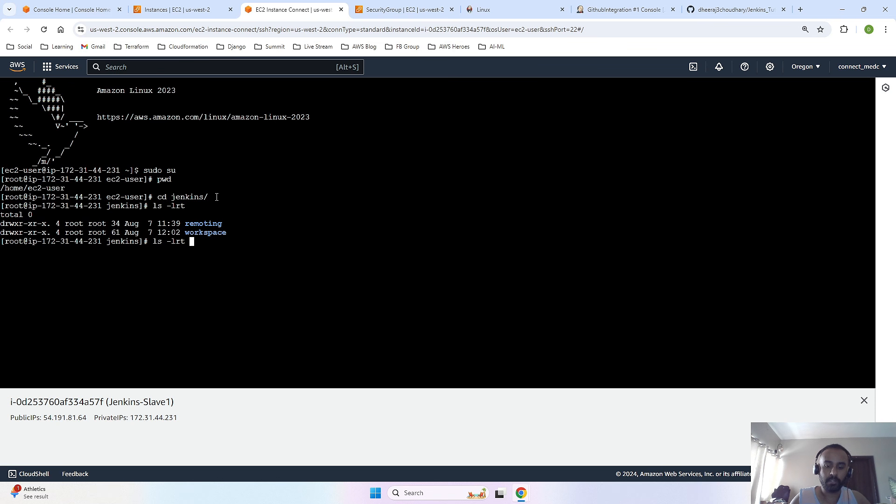
type("/")
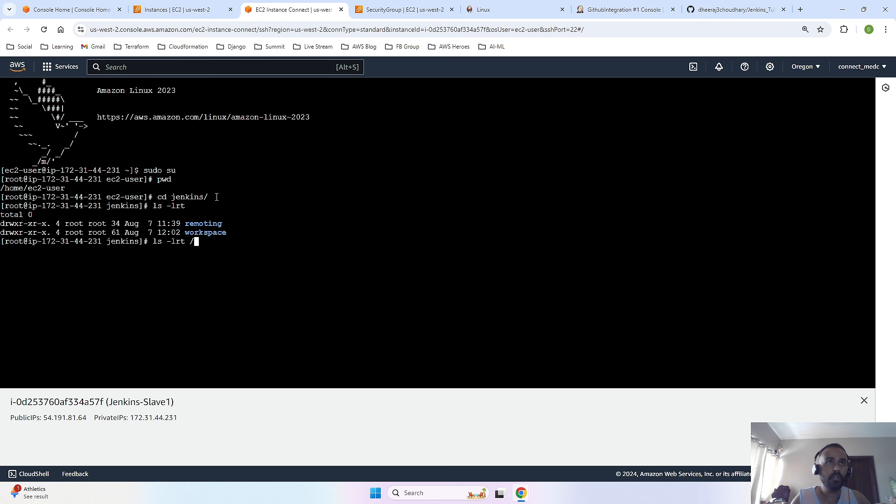
type("wo")
key("BackSpace")
key("BackSpace")
key("BackSpace")
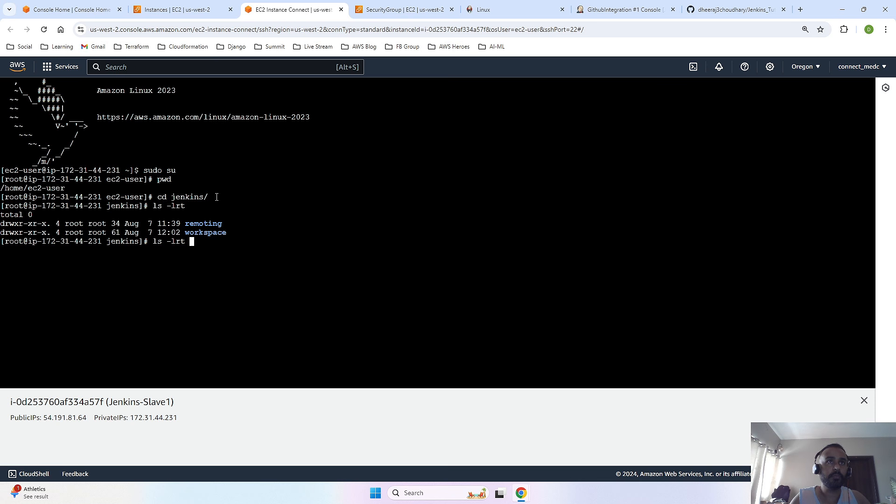
type("wo")
key("Tab")
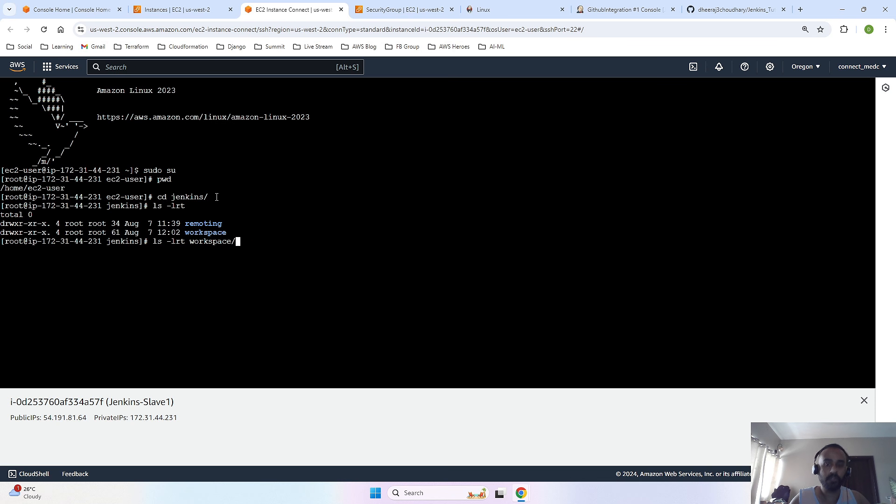
key("Return")
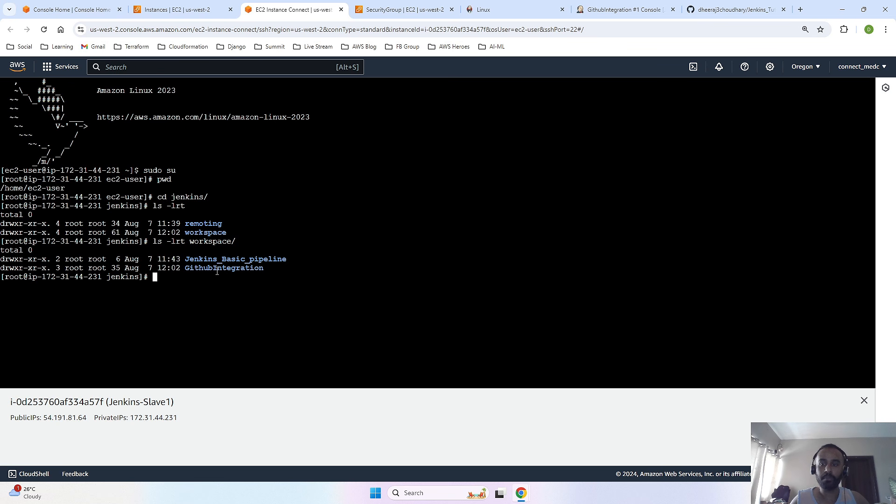
left_click_drag(289, 259, 185, 259)
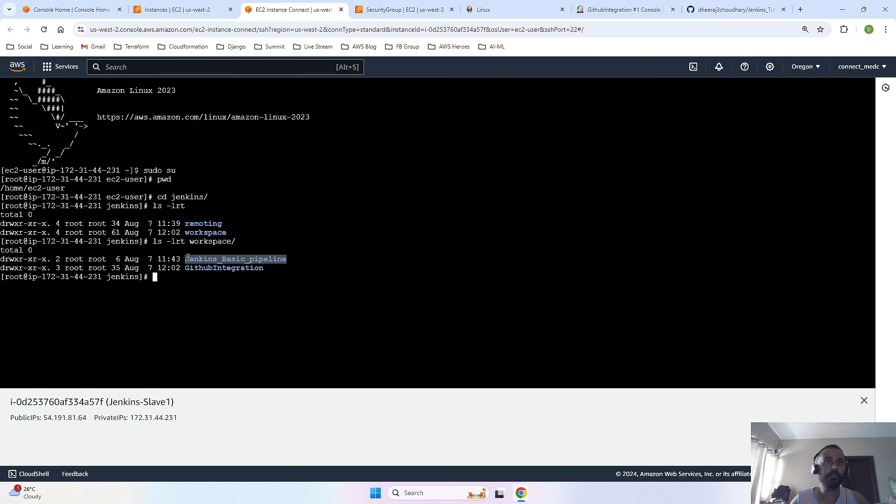
- Highlight the GithubIntegration folder in the workspace listing of the Jenkins-Slave1 terminal
left_click(258, 273)
left_click_drag(269, 269, 185, 267)
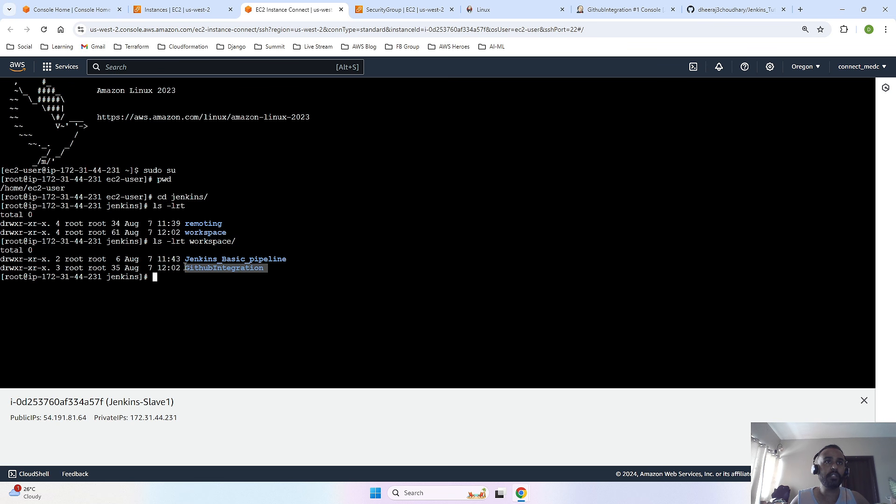
left_click(165, 282)
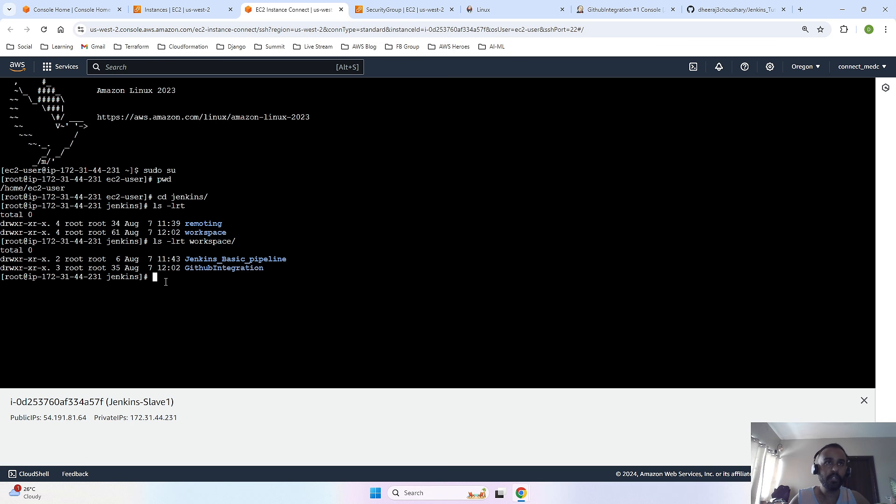
- List the GithubIntegration workspace with ls -lrt workspace/GithubIntegration/ and highlight Readme.md in the listing
key("Up")
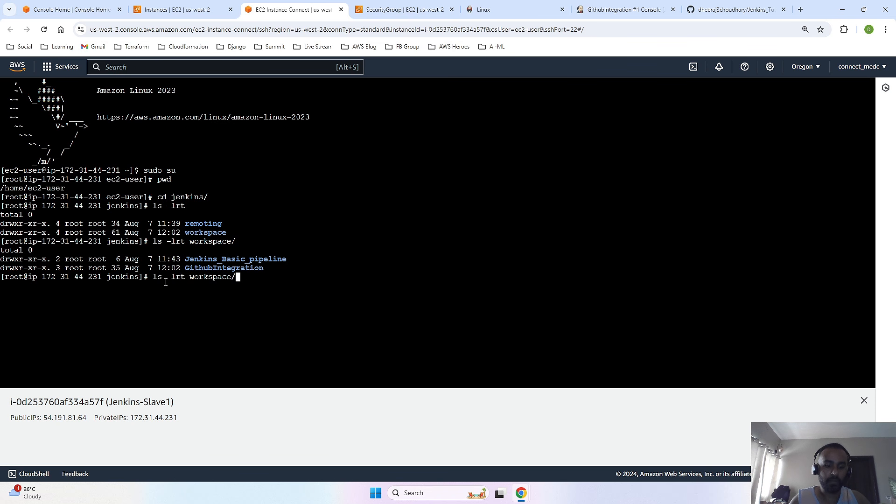
type("G")
key("Tab")
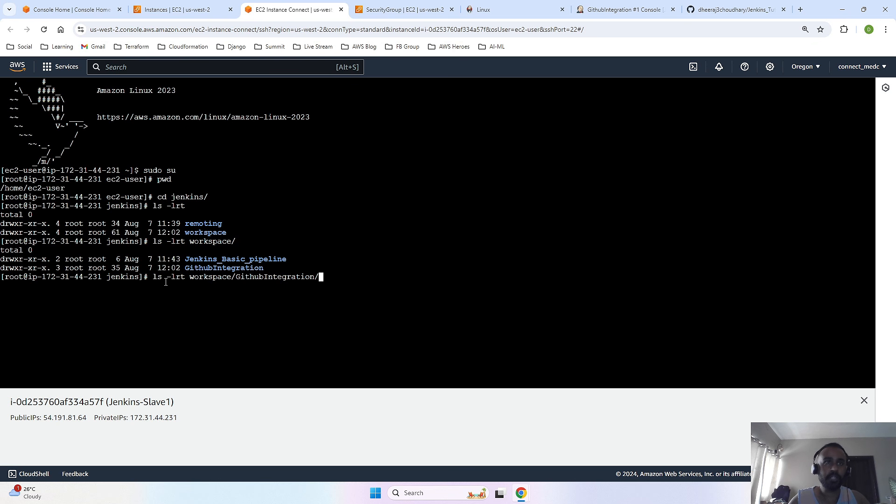
key("Return")
left_click_drag(230, 294, 187, 293)
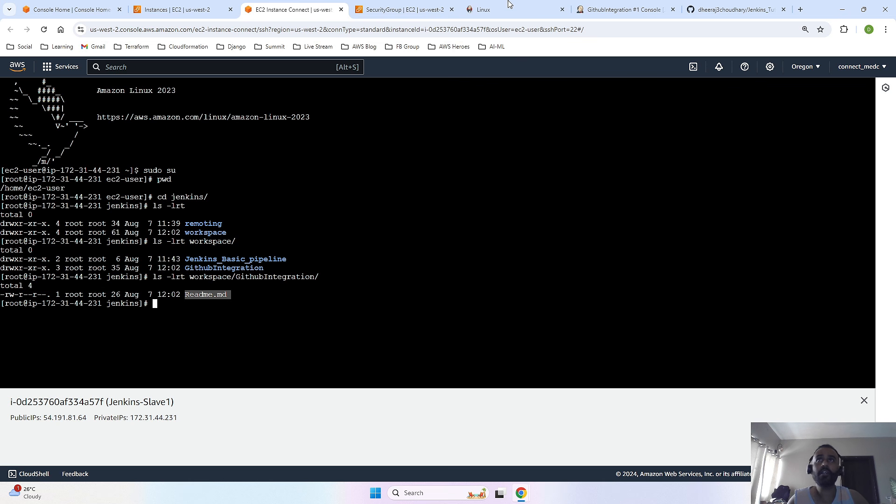
- Switch to the Jenkins_Tutorial_Pipeline repository on GitHub and dismiss its open branch list
left_click(624, 9)
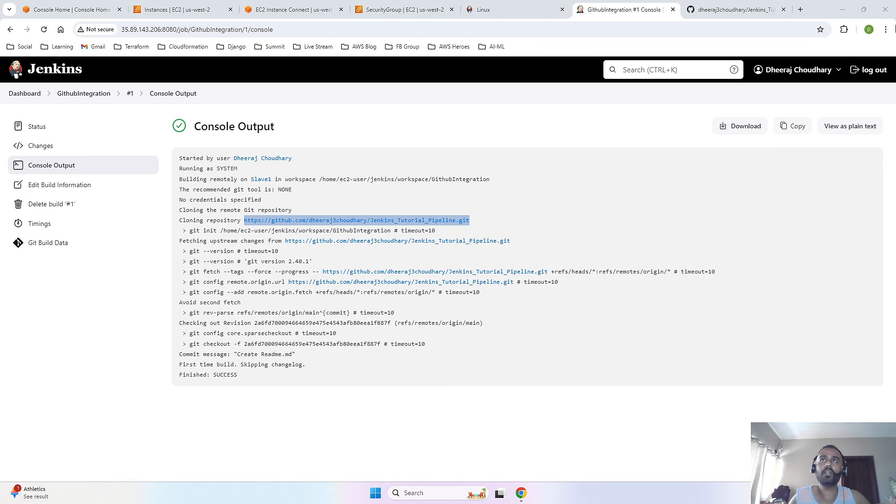
left_click(733, 9)
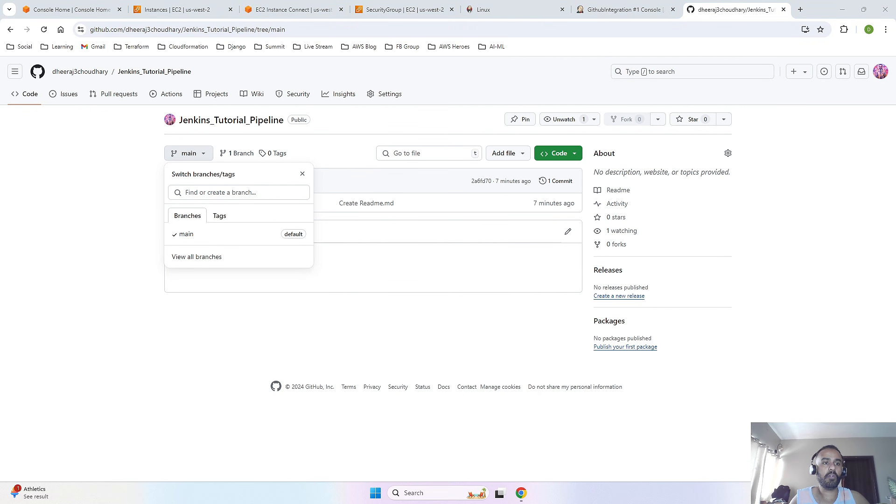
left_click(84, 317)
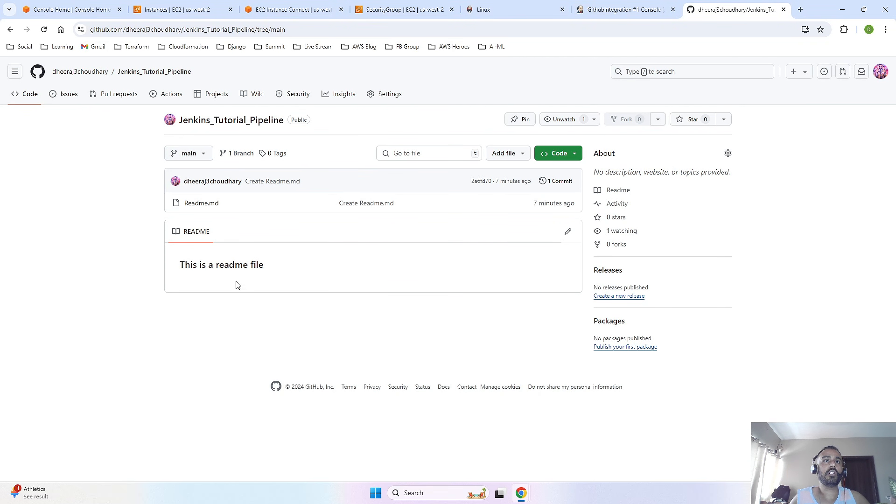
left_click_drag(2, 141, 181, 208)
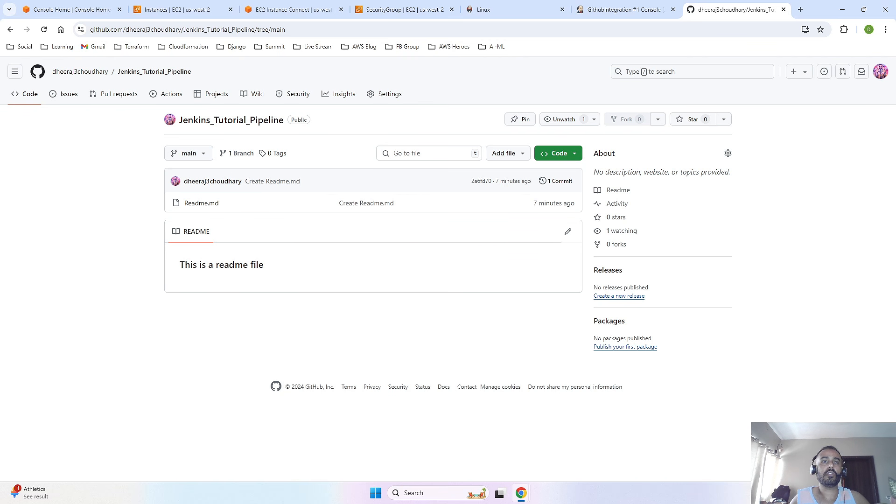
- Upload Dockerfile and index.html to the Jenkins_Tutorial_Pipeline repository and commit them directly to the main branch
left_click(513, 153)
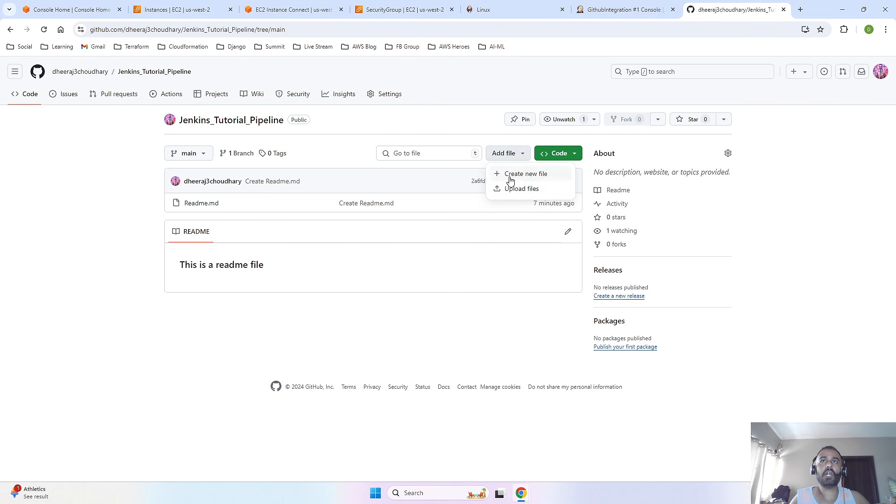
left_click(531, 189)
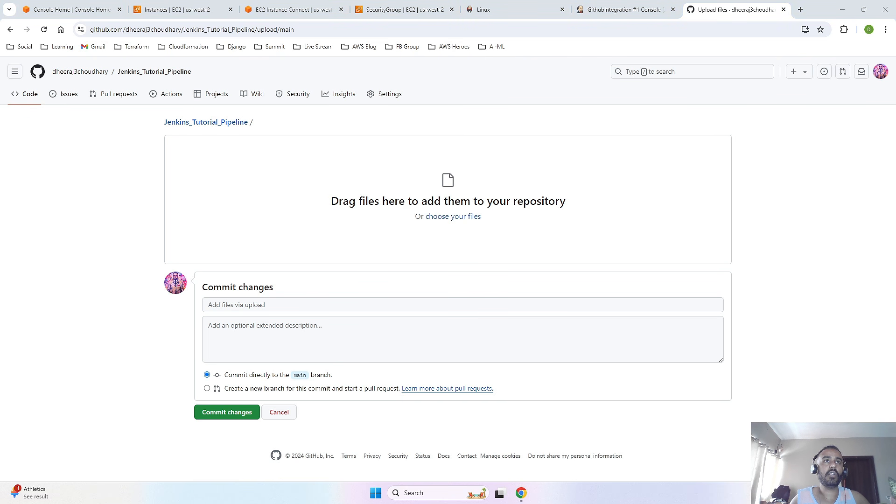
left_click_drag(49, 101, 398, 202)
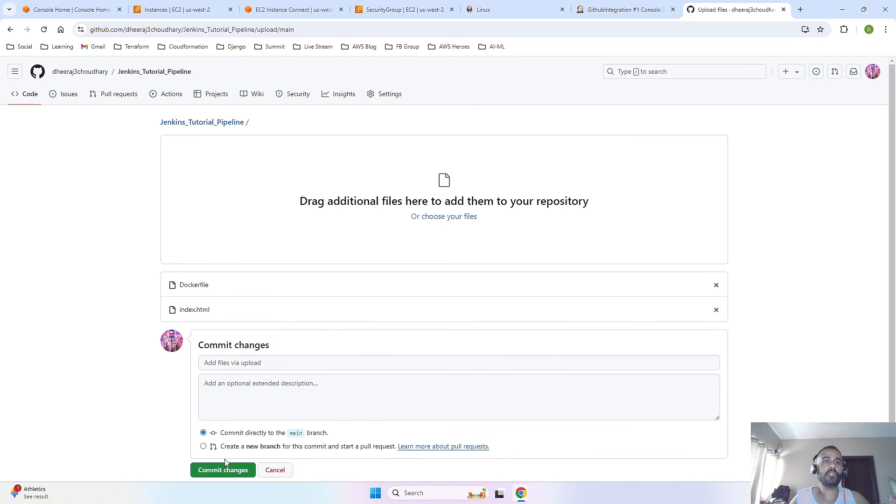
left_click(213, 471)
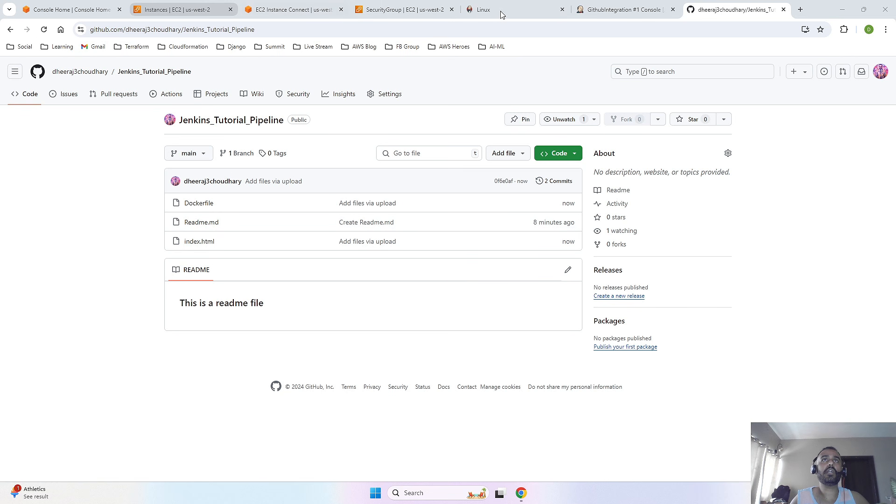
- Switch to Jenkins, run a new build of the GithubIntegration job, and open that build's console output
left_click(615, 14)
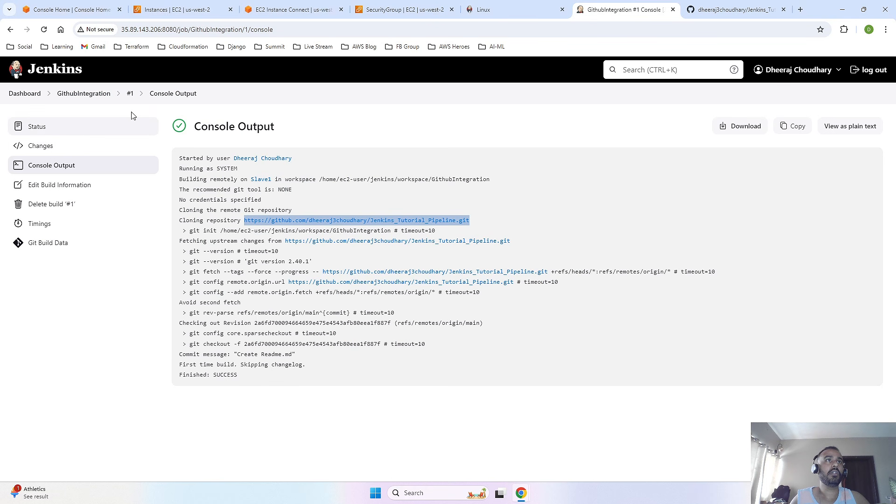
left_click(93, 96)
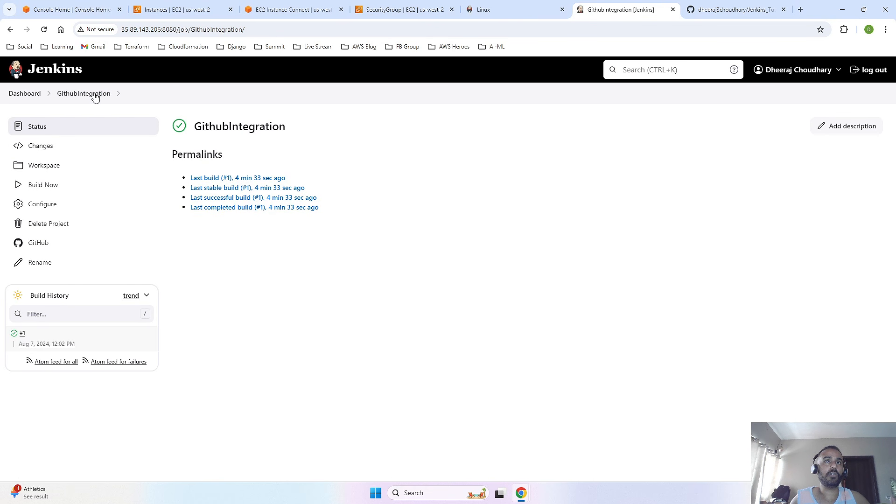
left_click(19, 187)
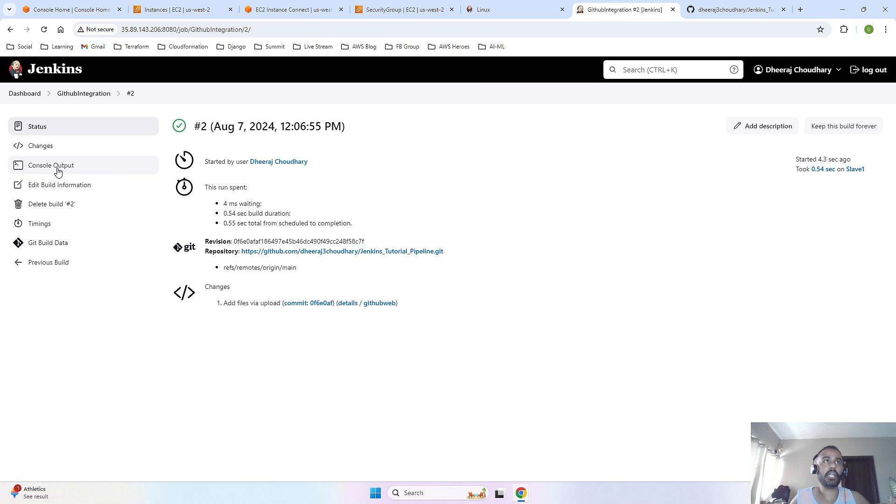
left_click(55, 169)
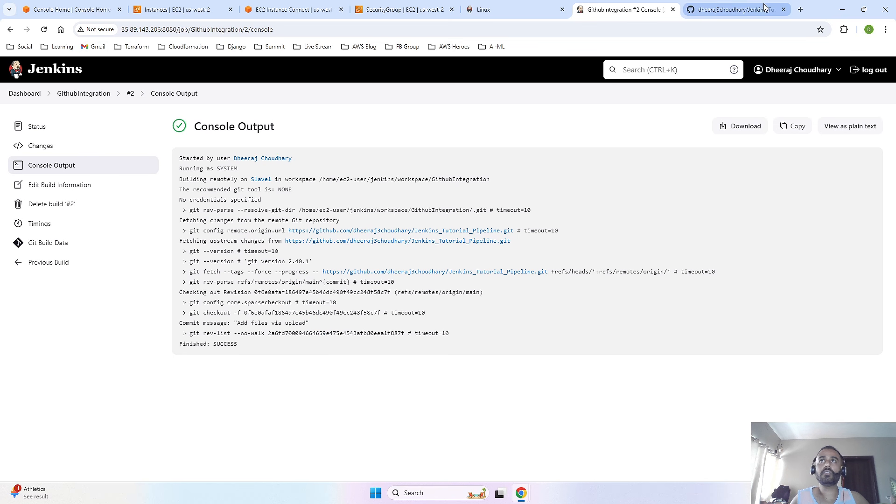
- Return to the Jenkins-Slave1 terminal and list the job's workspace again with ls -lrt workspace/GithubIntegration/
left_click(177, 10)
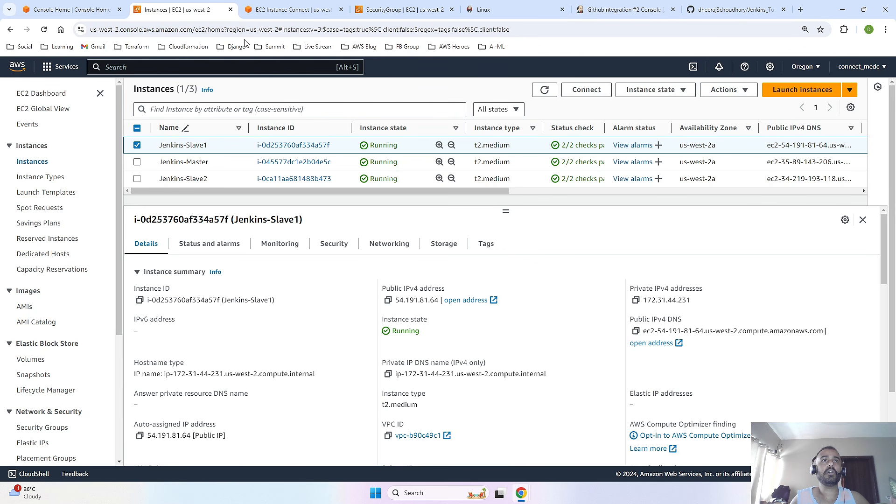
left_click(270, 10)
left_click(248, 318)
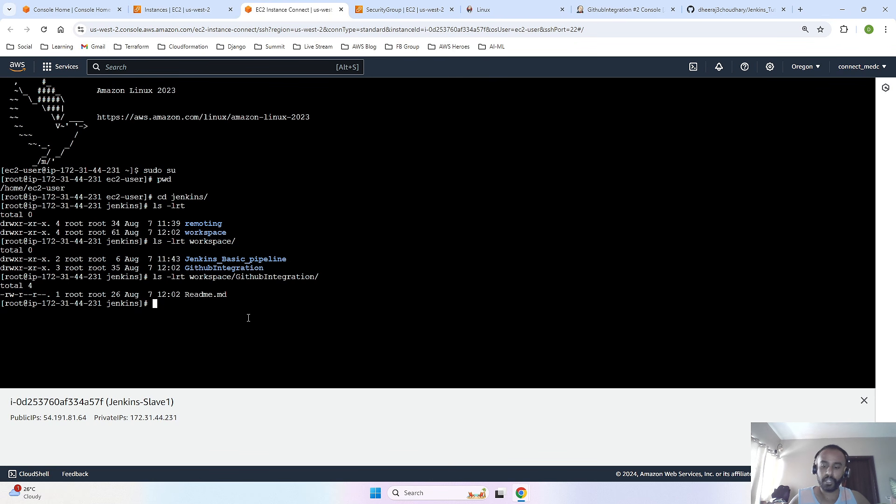
key("Up")
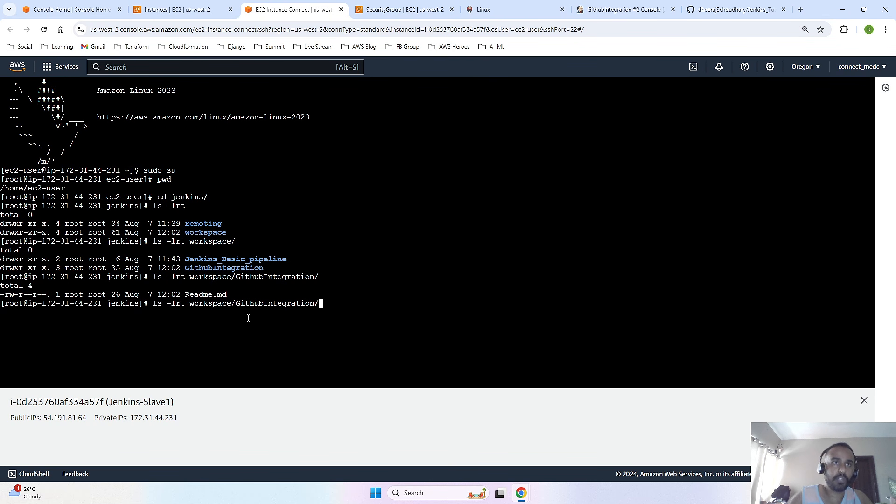
left_click_drag(237, 296, 187, 295)
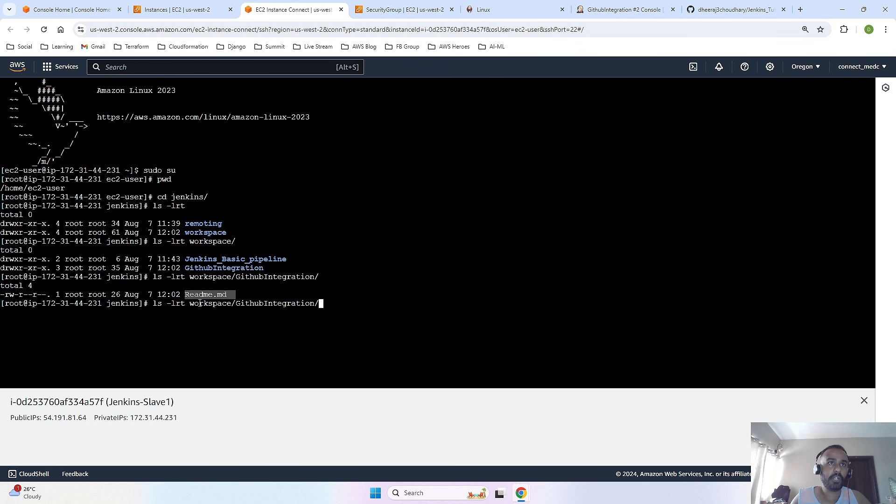
left_click(327, 325)
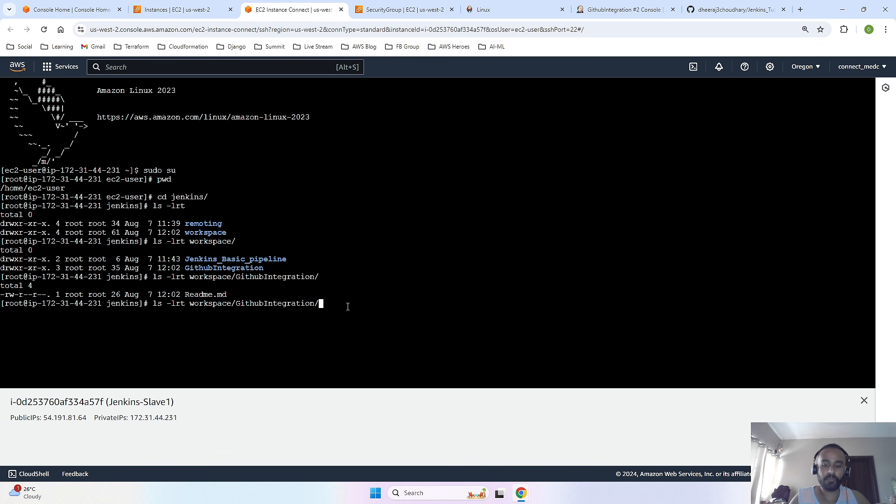
key("Return")
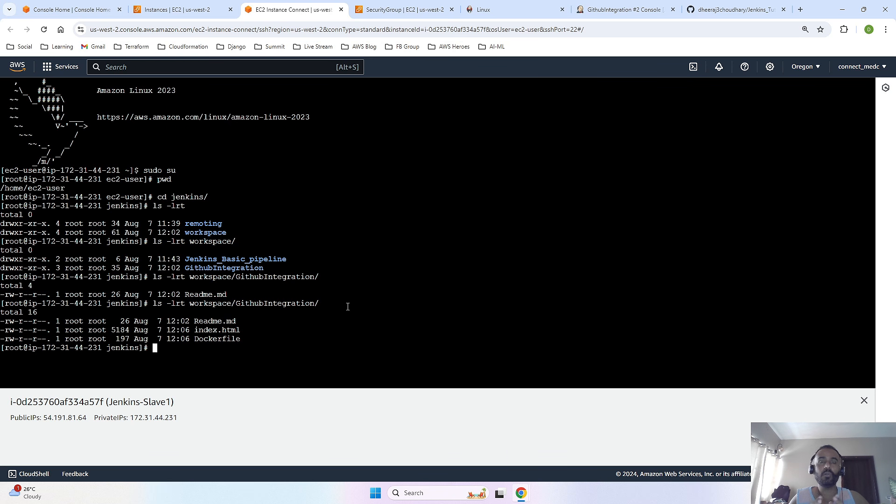
key("super+shift+s")
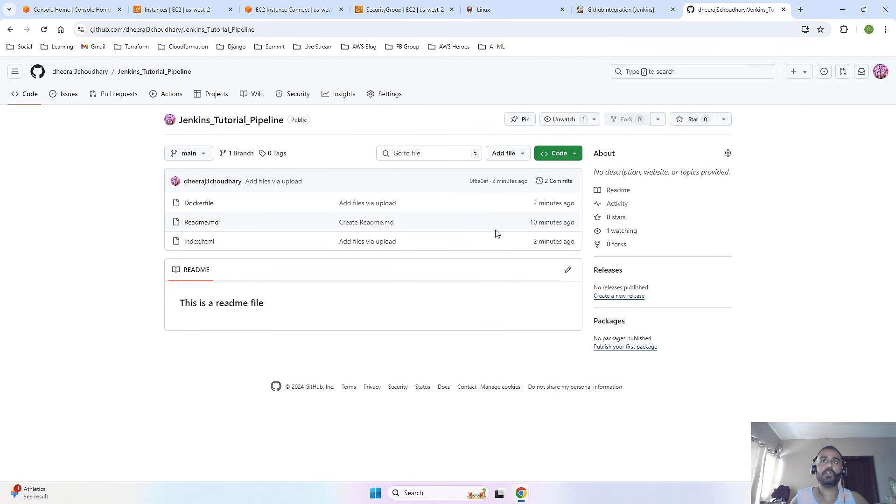
- Open the form for adding a webhook in the Jenkins_Tutorial_Pipeline repository's settings on GitHub
left_click(382, 94)
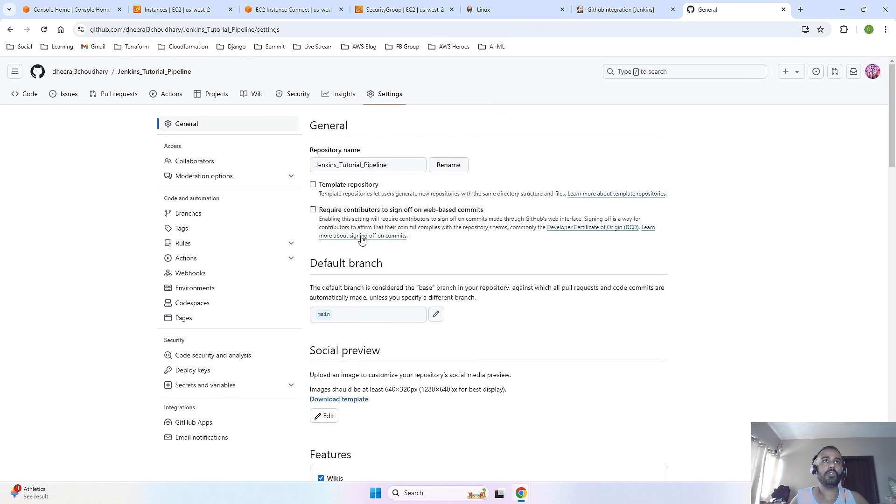
left_click(189, 279)
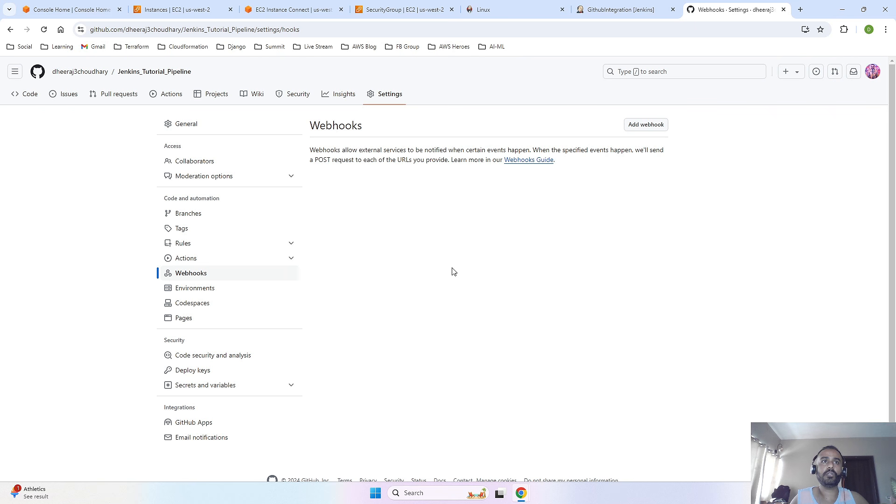
left_click(635, 126)
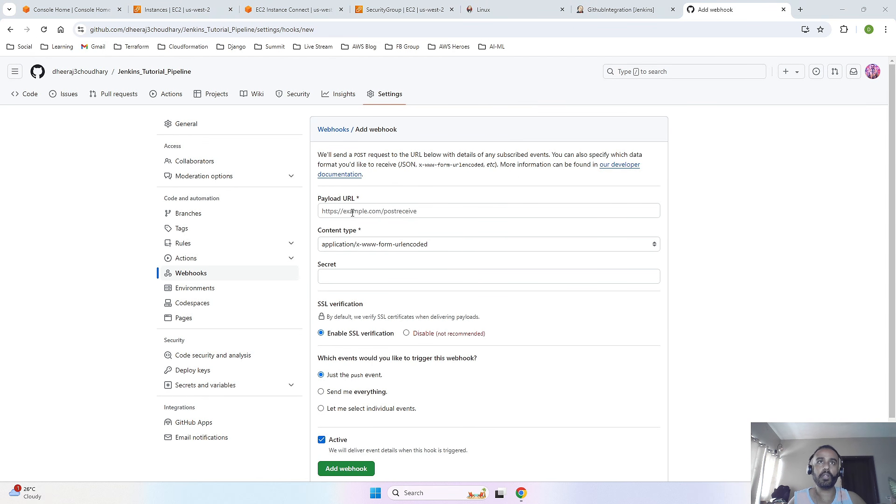
left_click(366, 211)
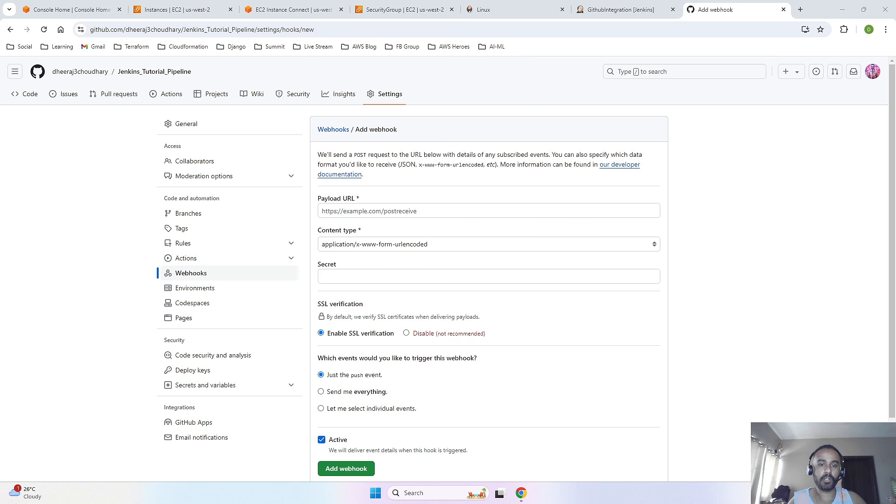
key("alt+Tab")
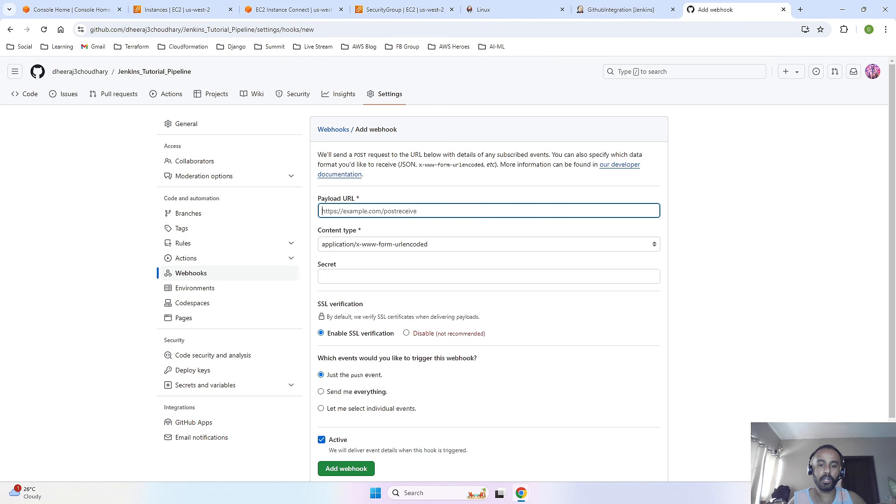
key("alt+Tab")
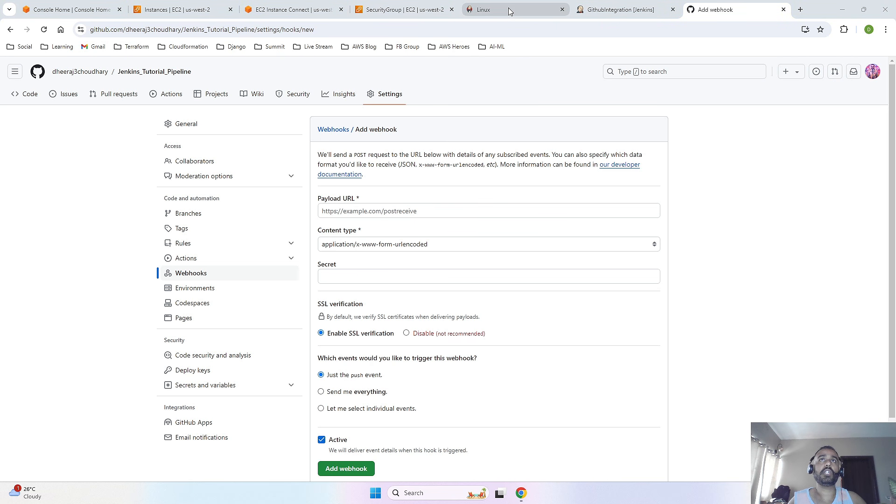
left_click(621, 9)
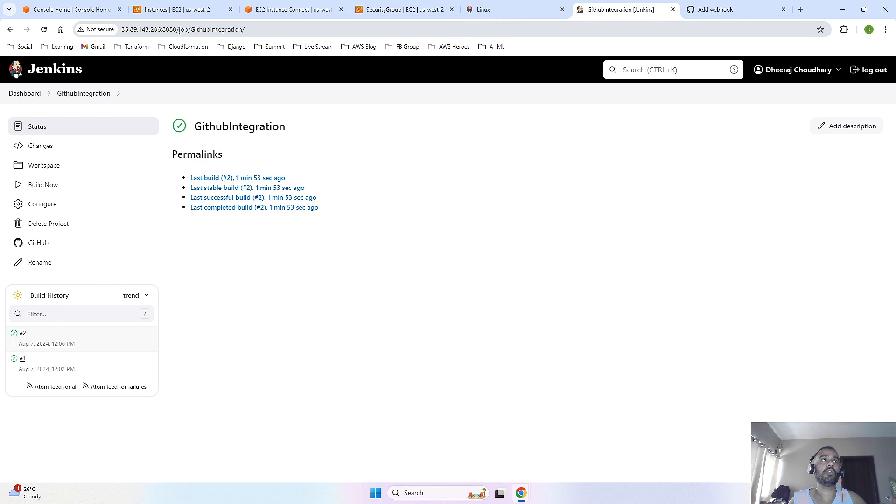
left_click(723, 10)
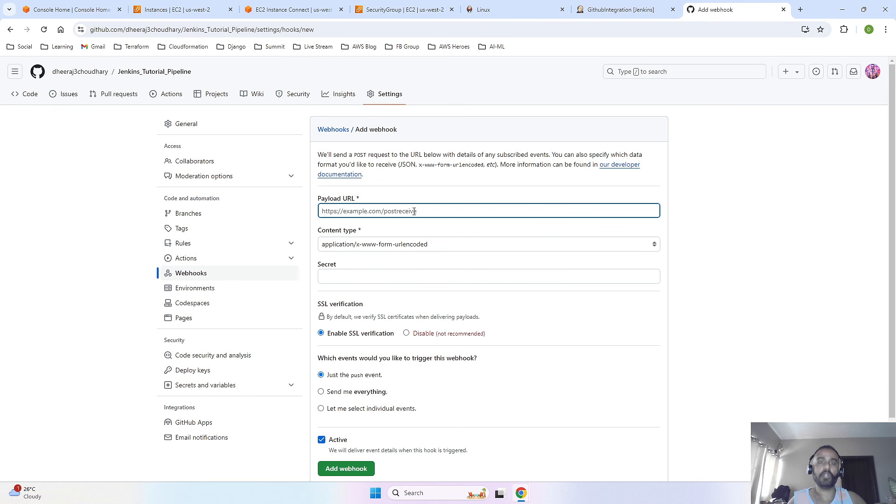
type("http://35.89.143.206:8080/")
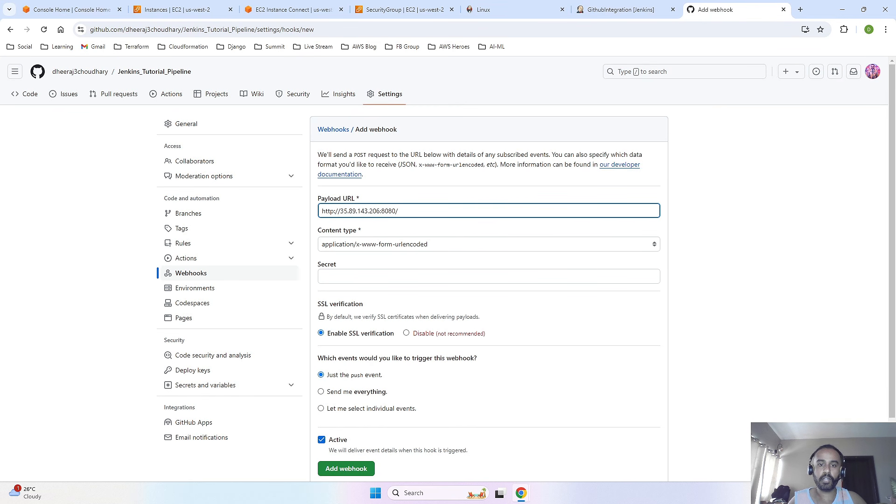
key("alt+Tab")
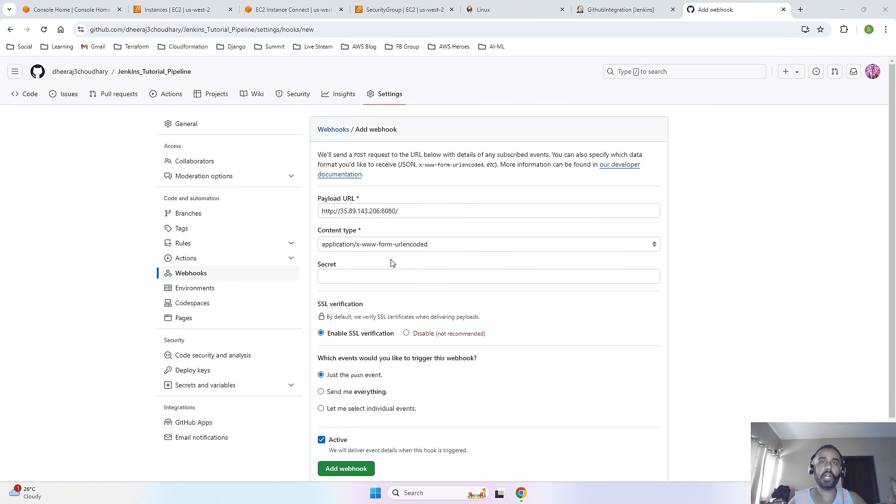
left_click(416, 211)
type("github")
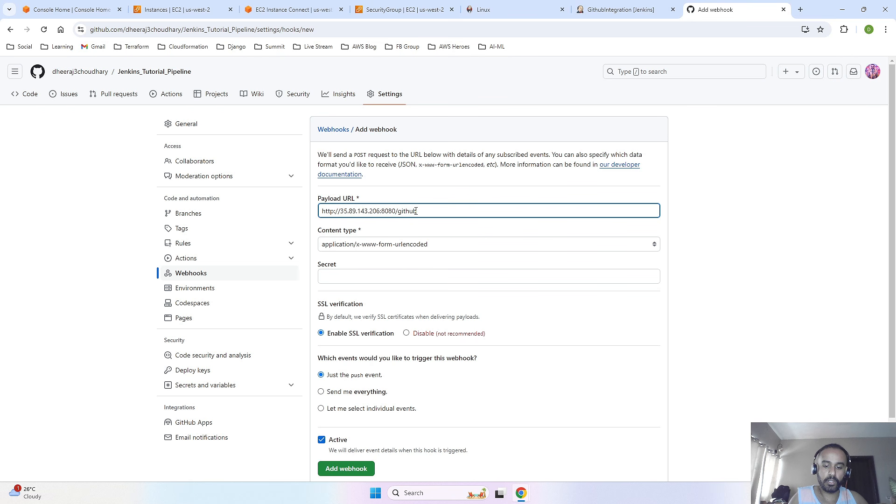
type("-web")
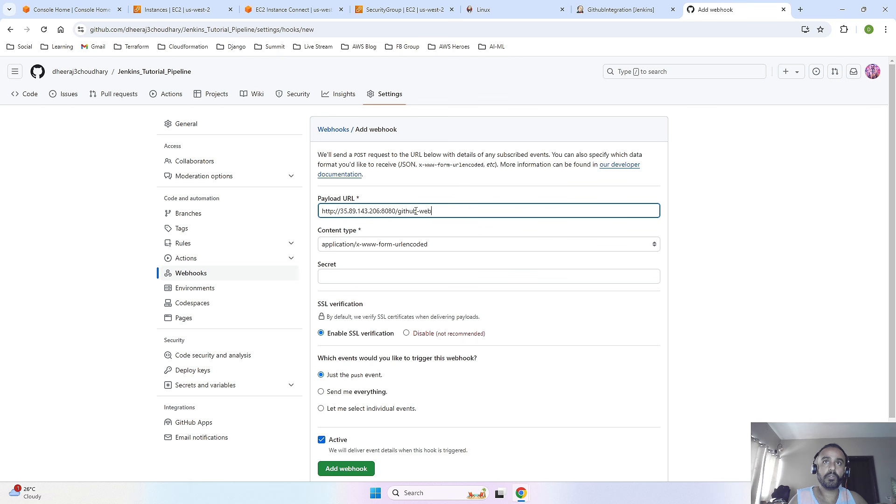
type("hook/")
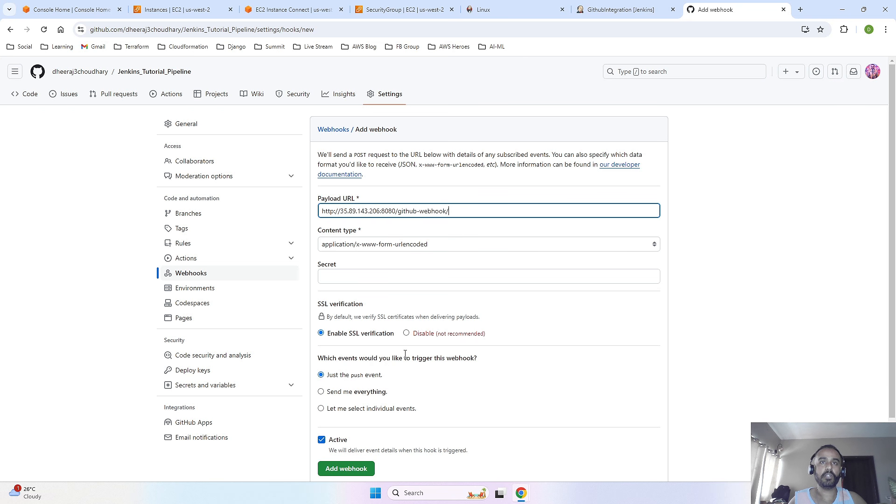
- Disable SSL verification for the webhook, accepting the security warning, and add the webhook to the repository
left_click(406, 333)
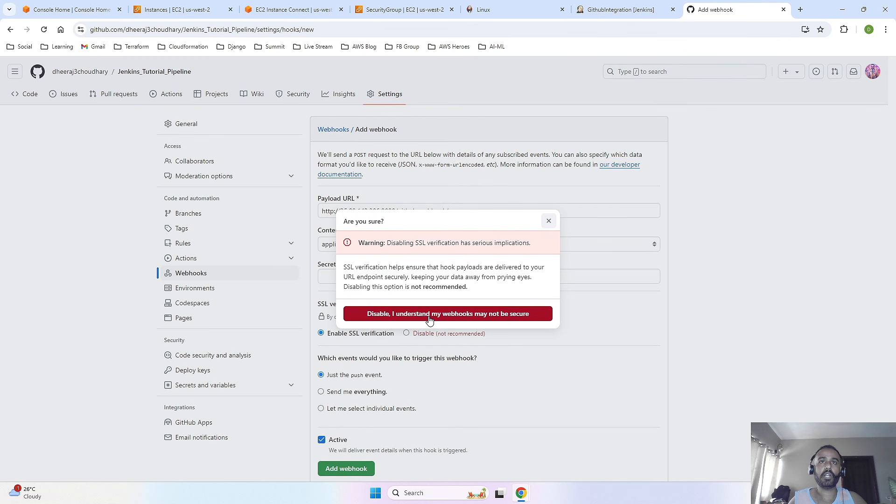
left_click(430, 314)
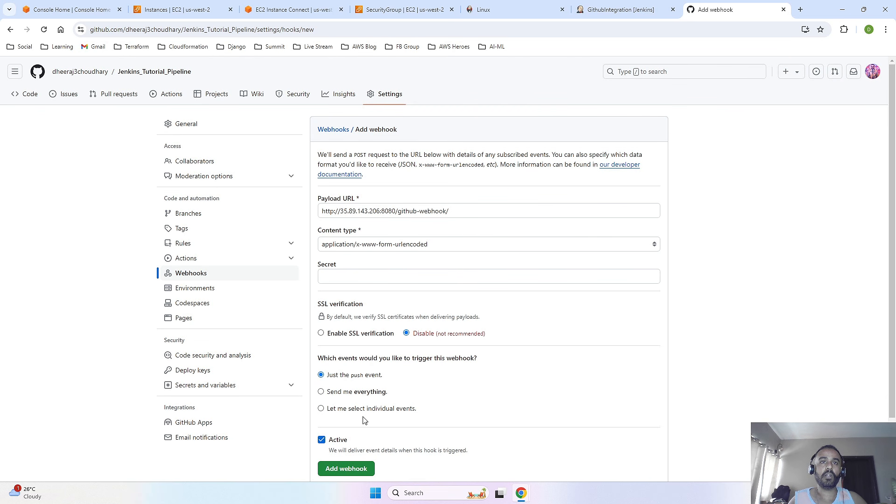
scroll(362, 420, "down", 2)
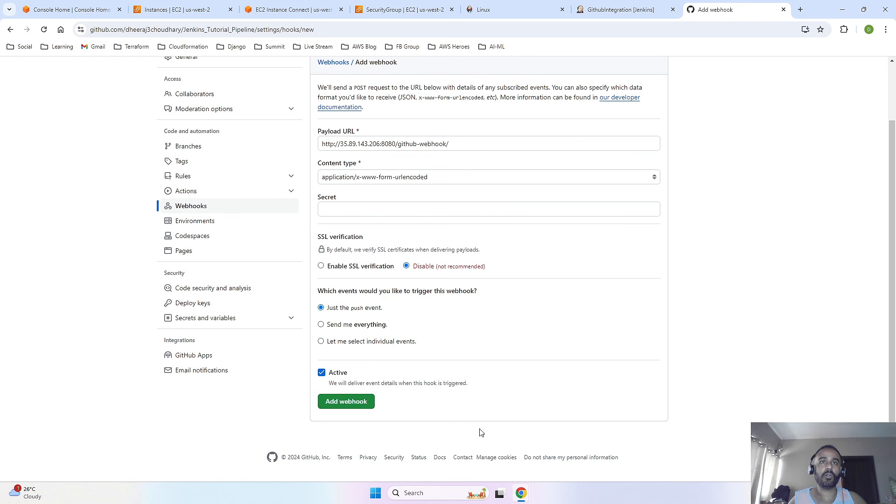
scroll(444, 363, "up", 2)
scroll(336, 389, "down", 2)
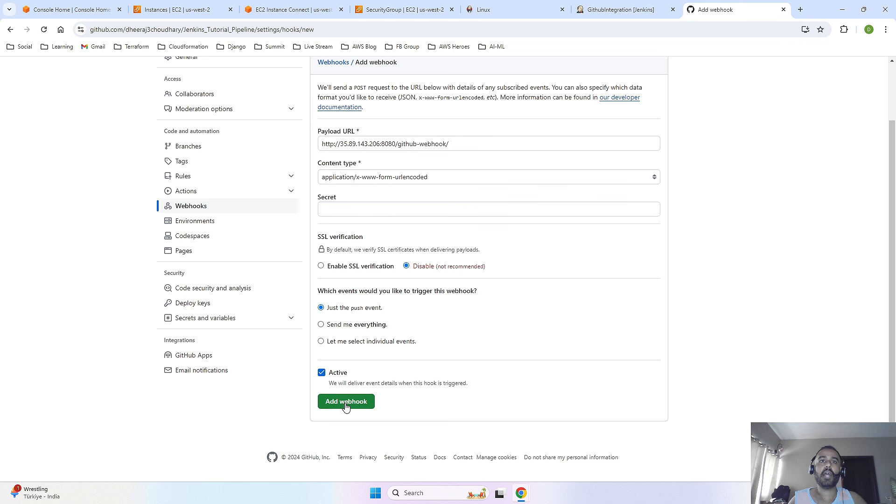
left_click(346, 402)
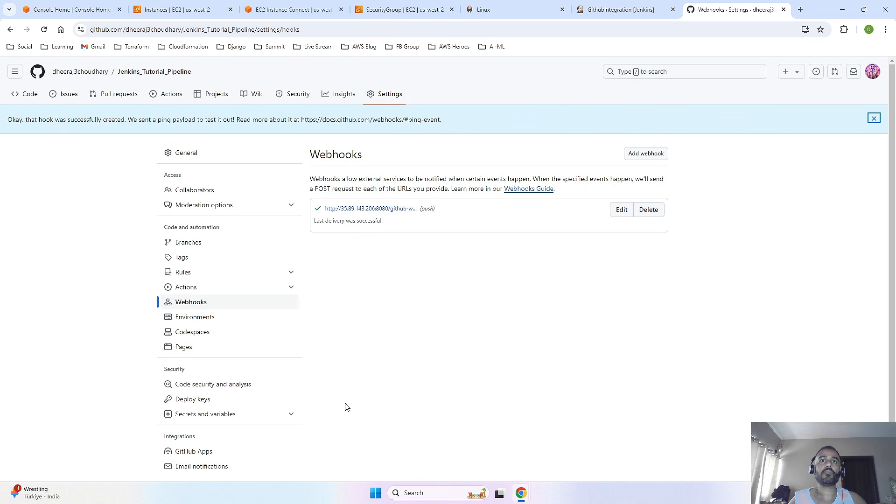
- Open the new webhook's recent deliveries and examine the response and request details of the ping delivery
left_click(367, 211)
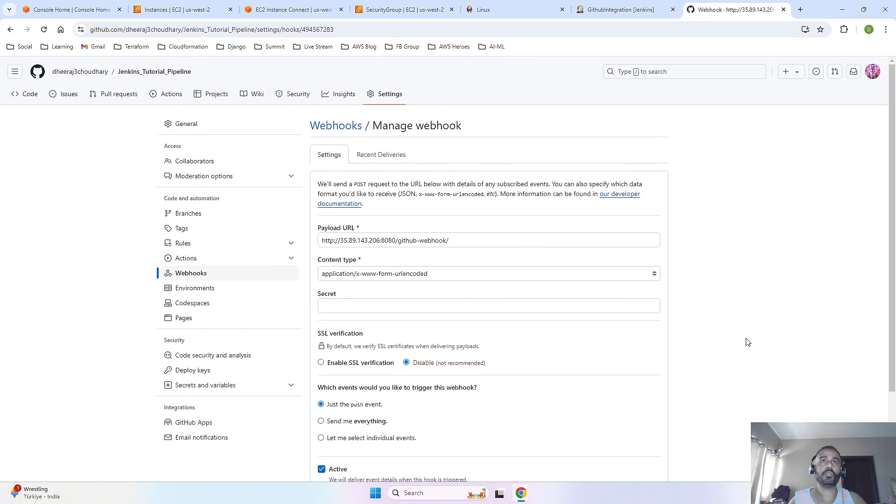
left_click(402, 158)
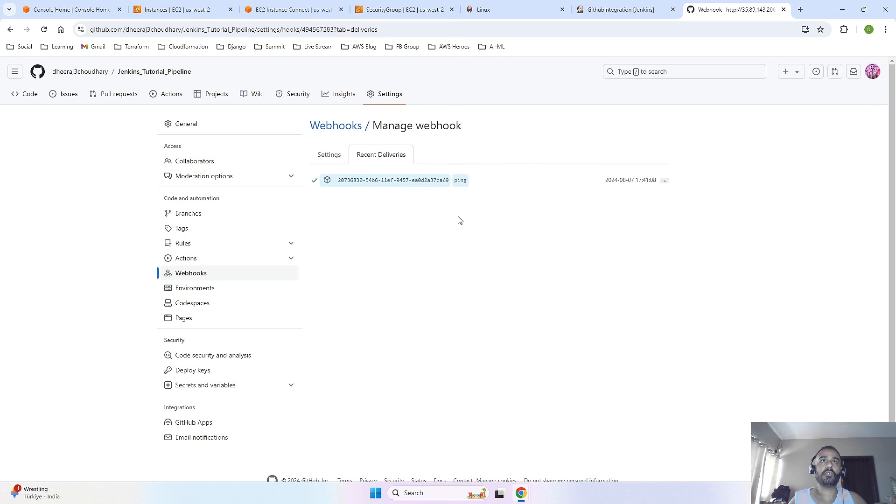
left_click(664, 182)
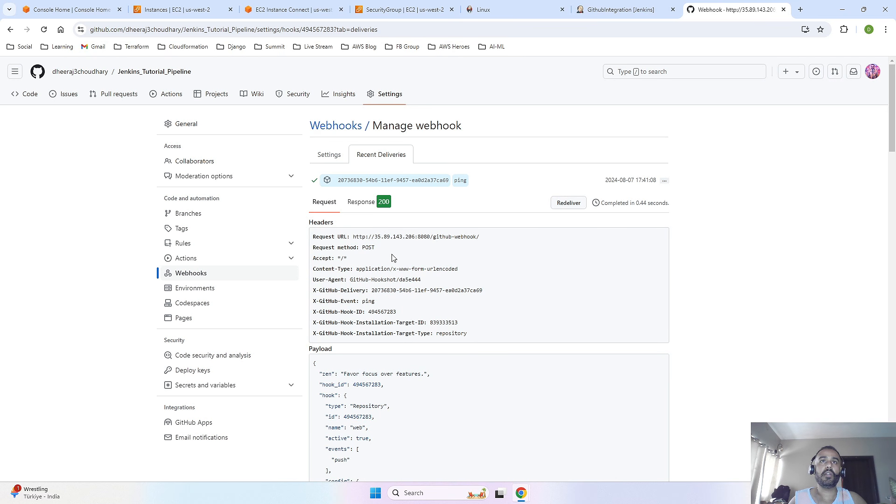
scroll(395, 262, "down", 1)
left_click(362, 157)
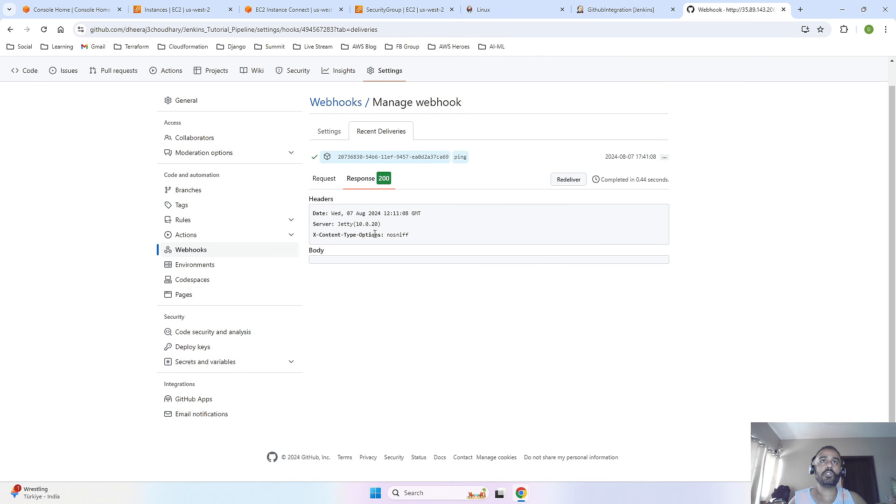
left_click_drag(421, 236, 313, 210)
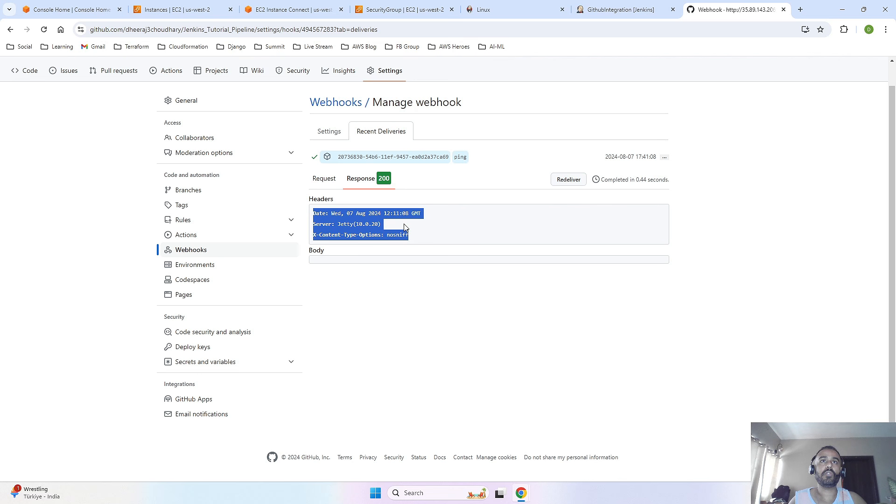
left_click(431, 220)
left_click(324, 178)
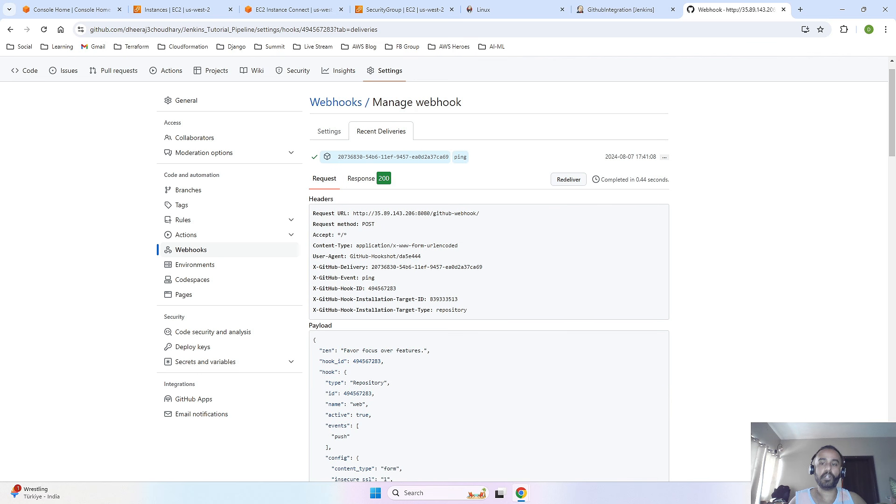